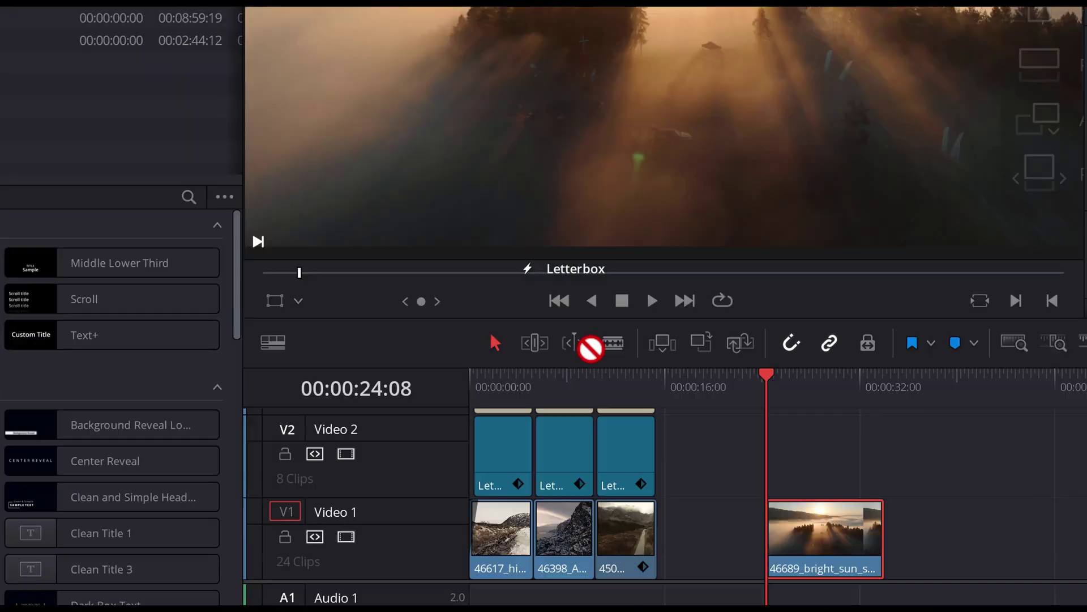
Drop the Letterbox clip onto V2 and set MagicLetterBox's aspect ratio to Ultra Panavision - 2.76.
{"action": "left_click_drag", "start_coordinate": [590, 348], "coordinate": [784, 482]}
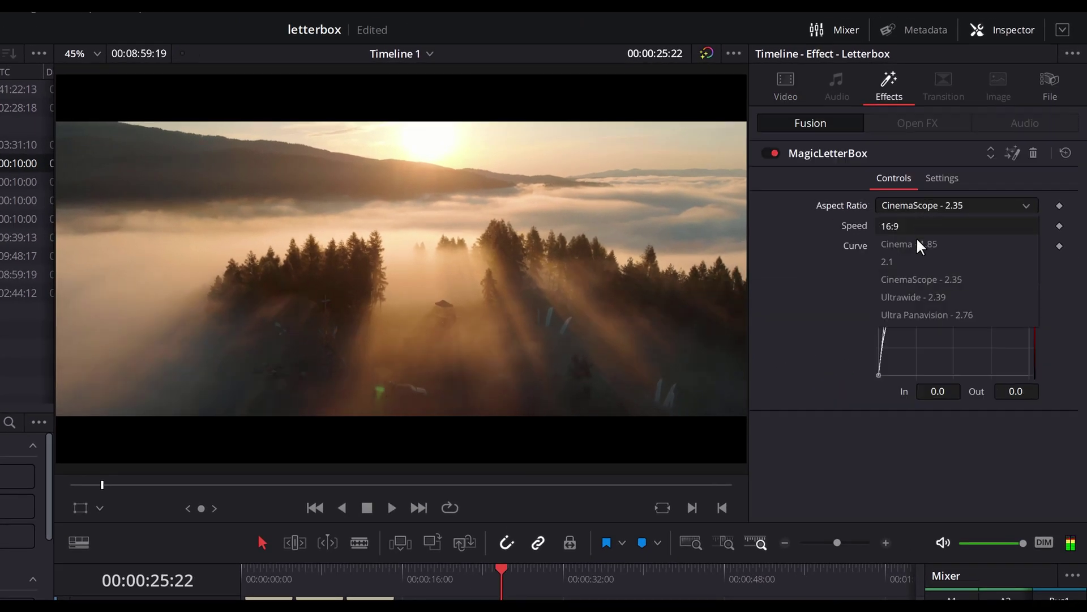
{"action": "left_click", "coordinate": [917, 243]}
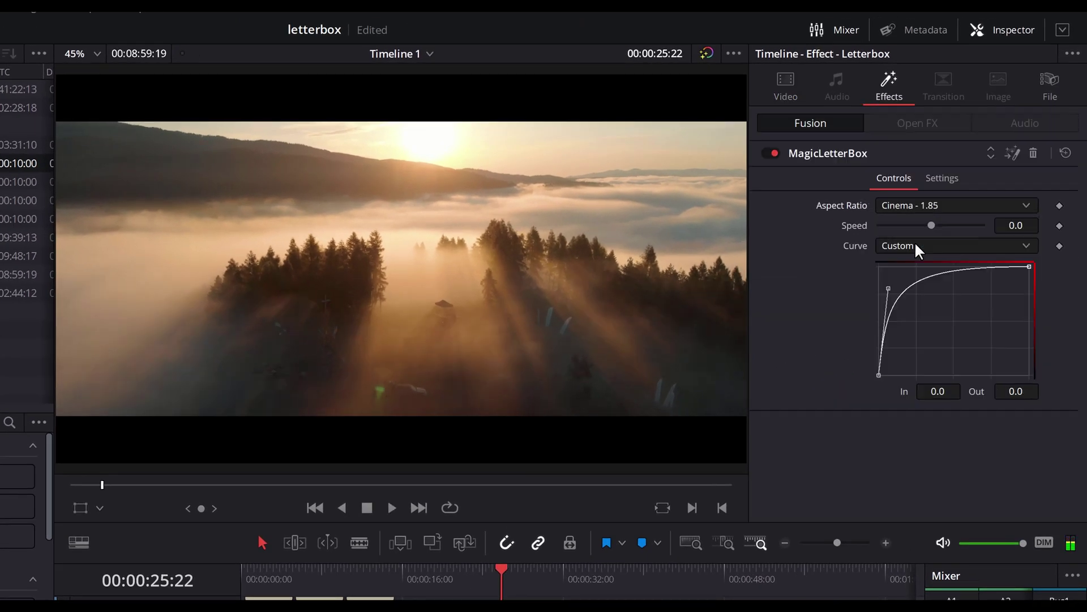
{"action": "left_click", "coordinate": [929, 205]}
{"action": "left_click", "coordinate": [903, 314]}
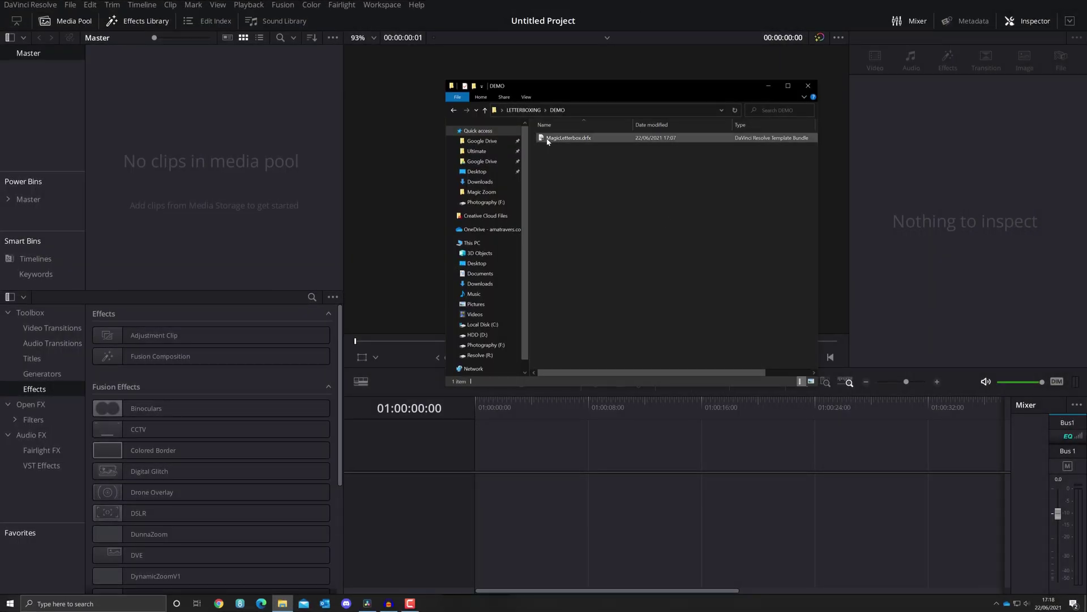
Select MagicLetterbox.drfx in the DEMO folder and switch Resolve to the Fusion page.
{"action": "left_click", "coordinate": [579, 142]}
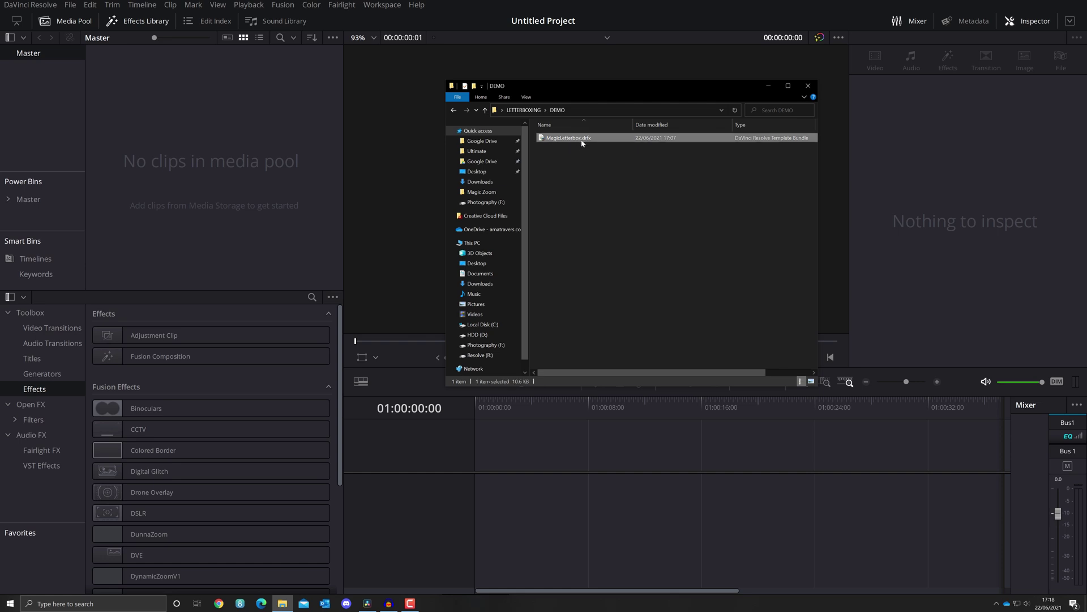
{"action": "left_click", "coordinate": [766, 87]}
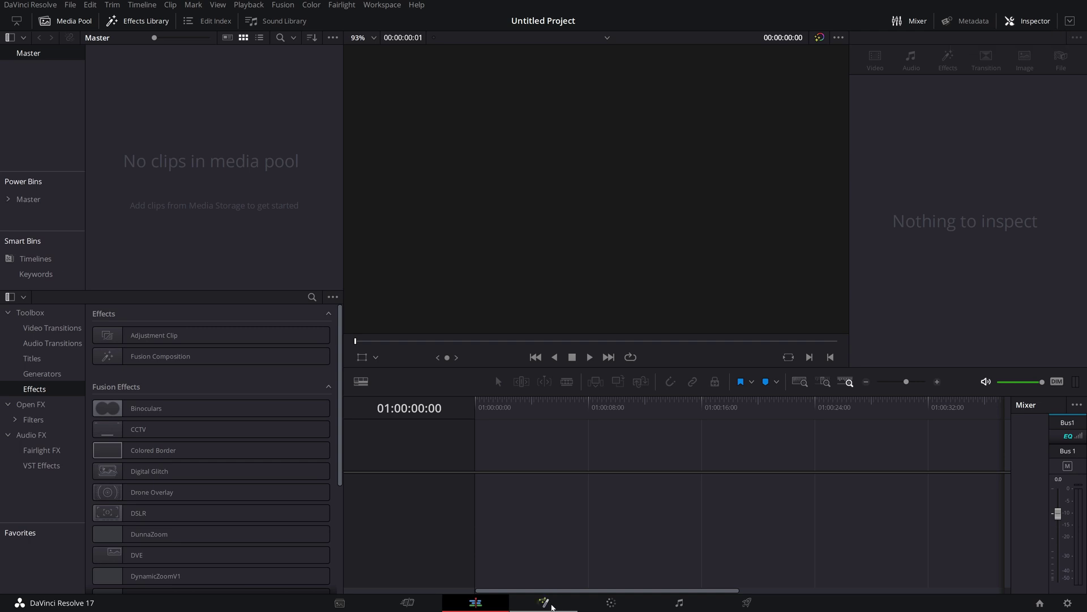
{"action": "left_click", "coordinate": [552, 604]}
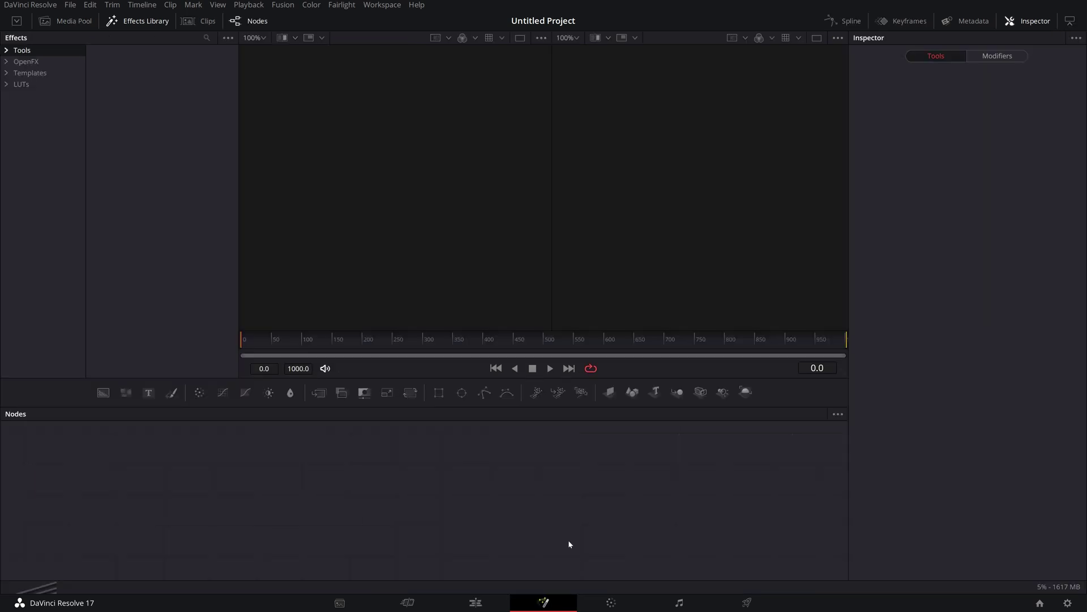
{"action": "key", "text": "alt+Tab"}
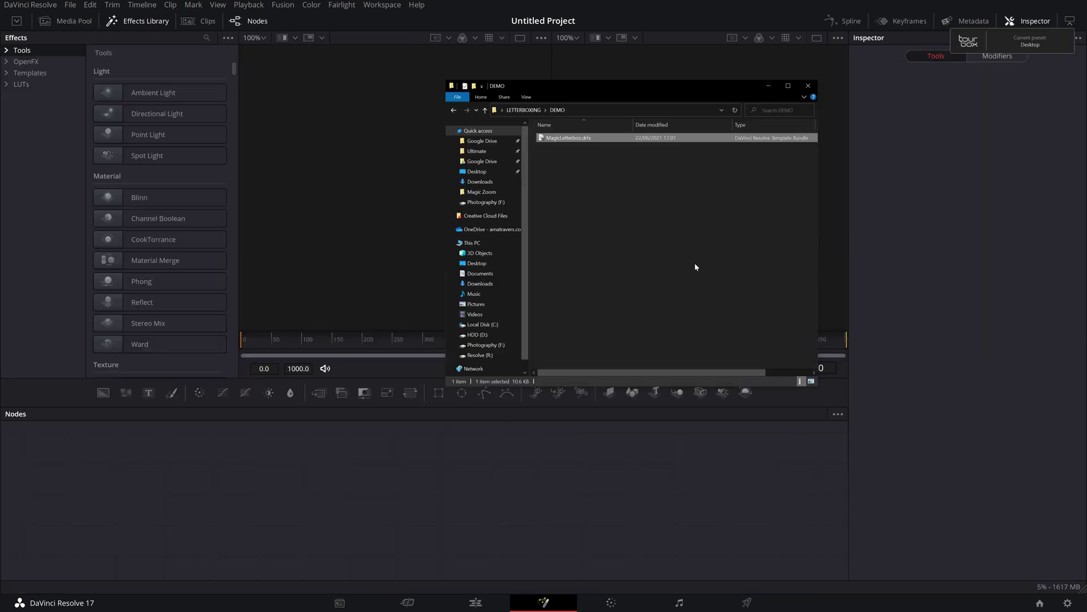
Drop the MagicLetterbox.drfx bundle into the Fusion Nodes panel and confirm Install.
{"action": "left_click_drag", "start_coordinate": [577, 140], "coordinate": [434, 489]}
{"action": "left_click", "coordinate": [768, 86]}
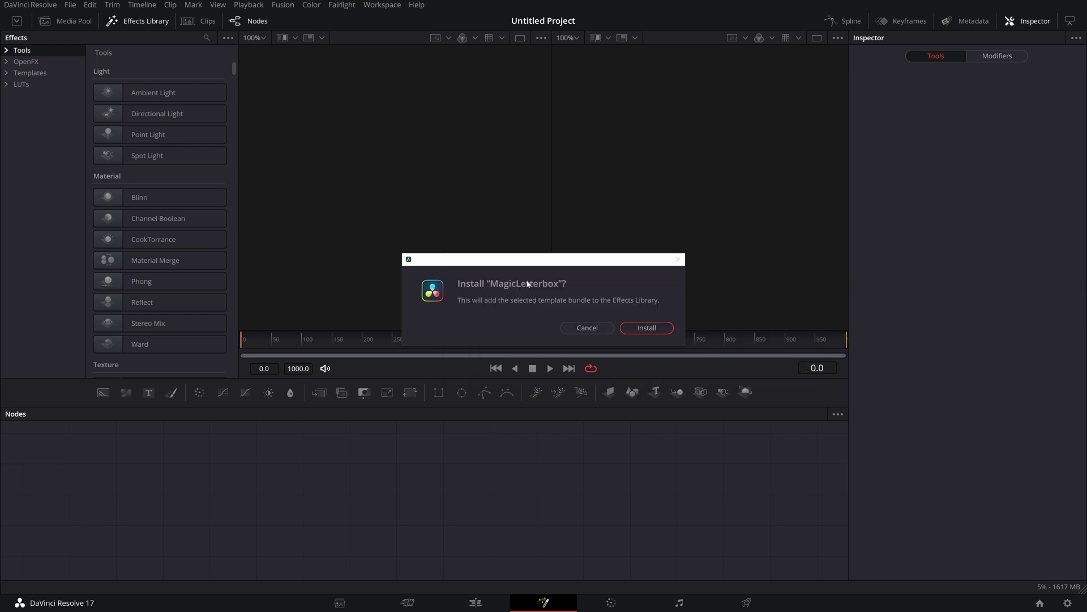
{"action": "left_click", "coordinate": [646, 328]}
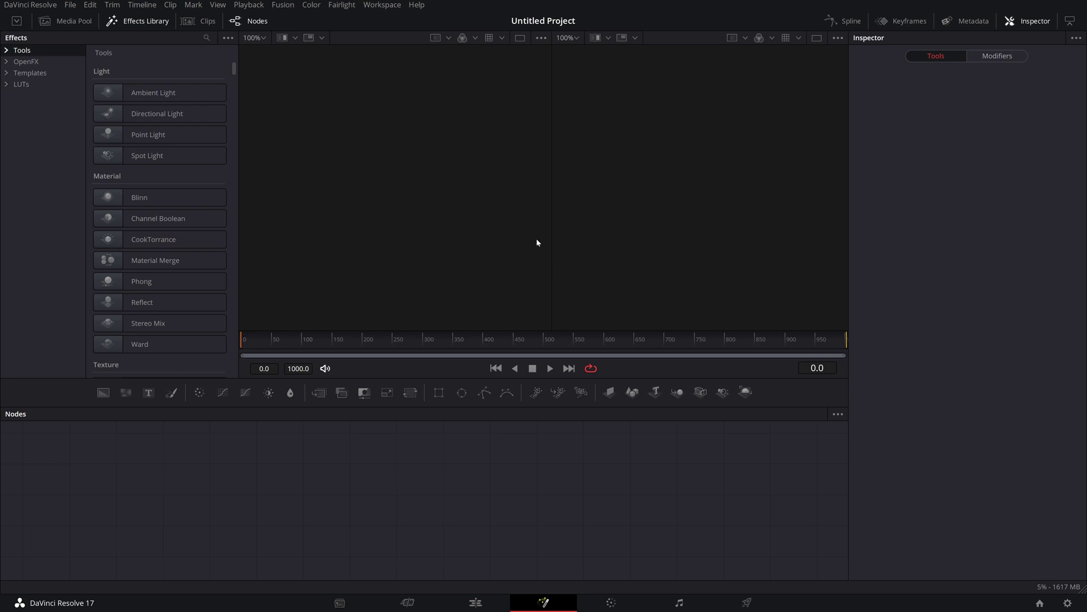
Open the Fusion Templates folder on disk from the Effects Library Templates options.
{"action": "left_click", "coordinate": [30, 72]}
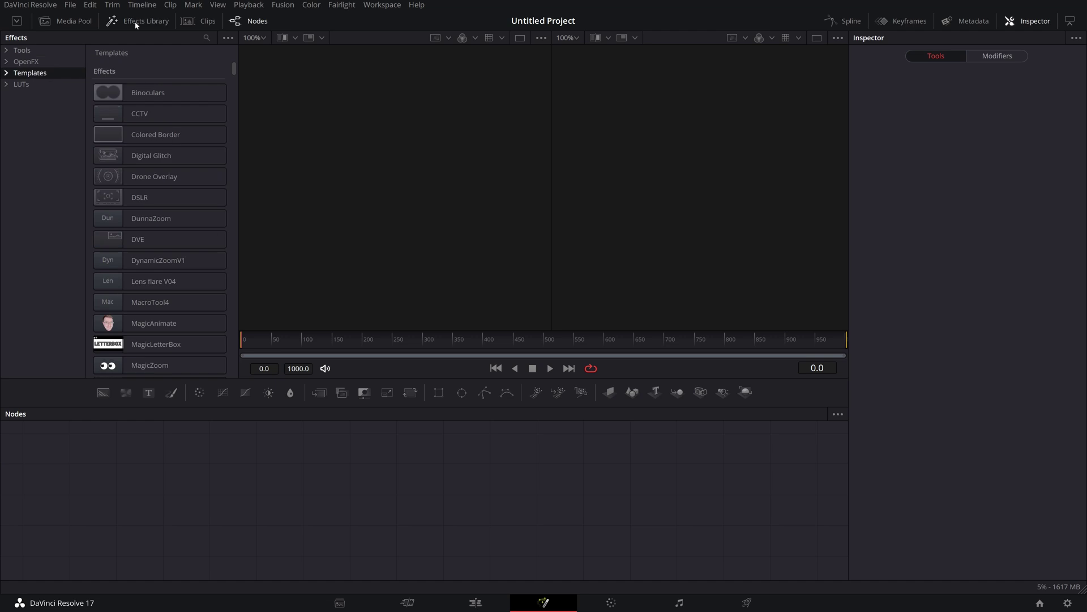
{"action": "left_click", "coordinate": [123, 23]}
{"action": "left_click", "coordinate": [123, 23]}
{"action": "left_click", "coordinate": [227, 38]}
{"action": "left_click", "coordinate": [221, 53]}
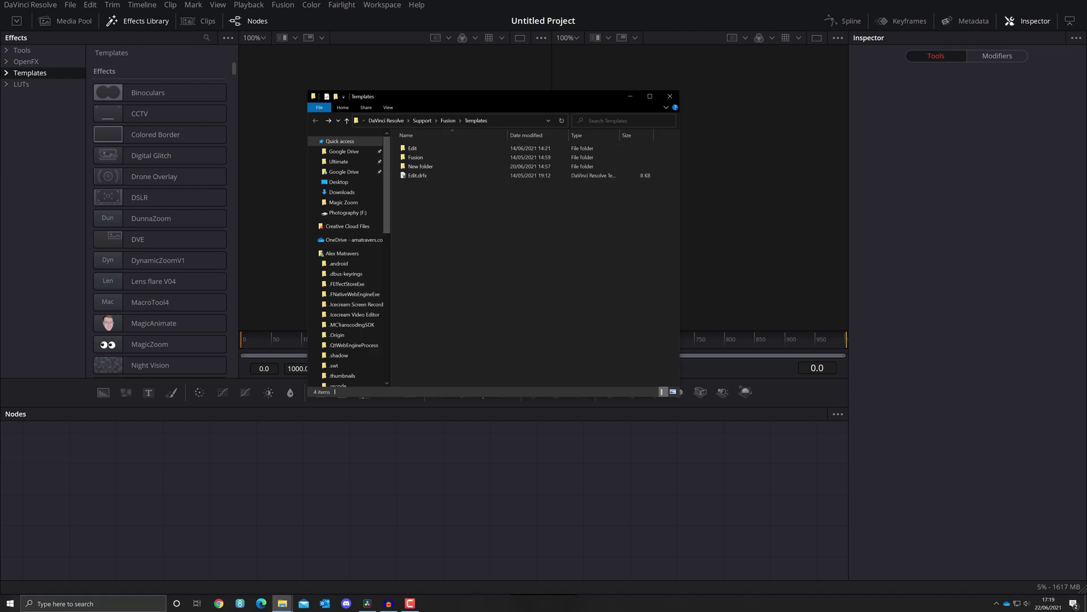
Paste MagicLetterbox.drfx from the DEMO folder into the Templates folder.
{"action": "left_click_drag", "start_coordinate": [1086, 174], "coordinate": [834, 73]}
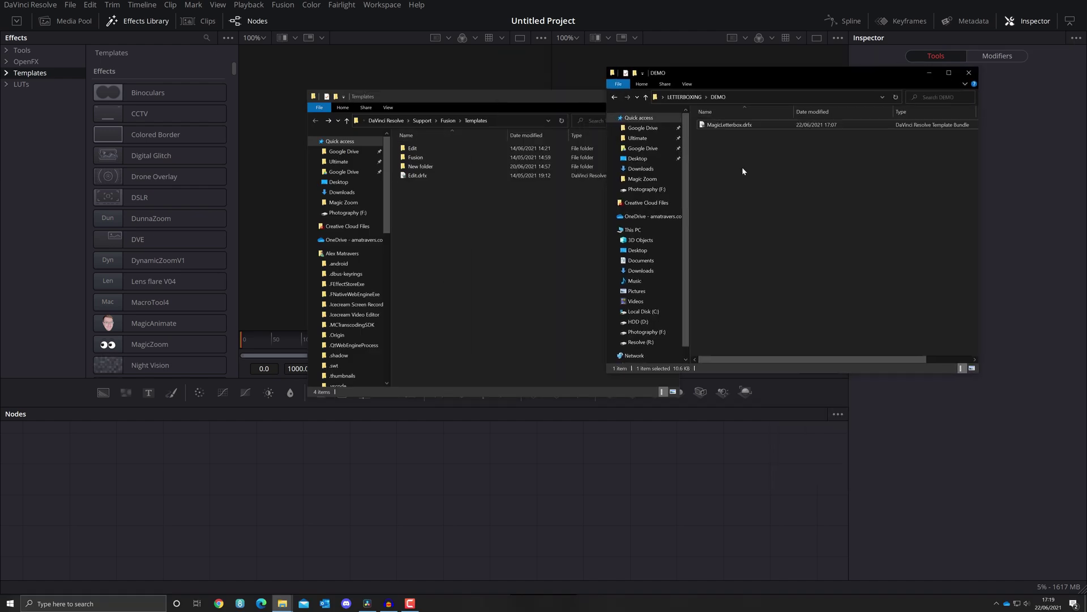
{"action": "left_click", "coordinate": [727, 125]}
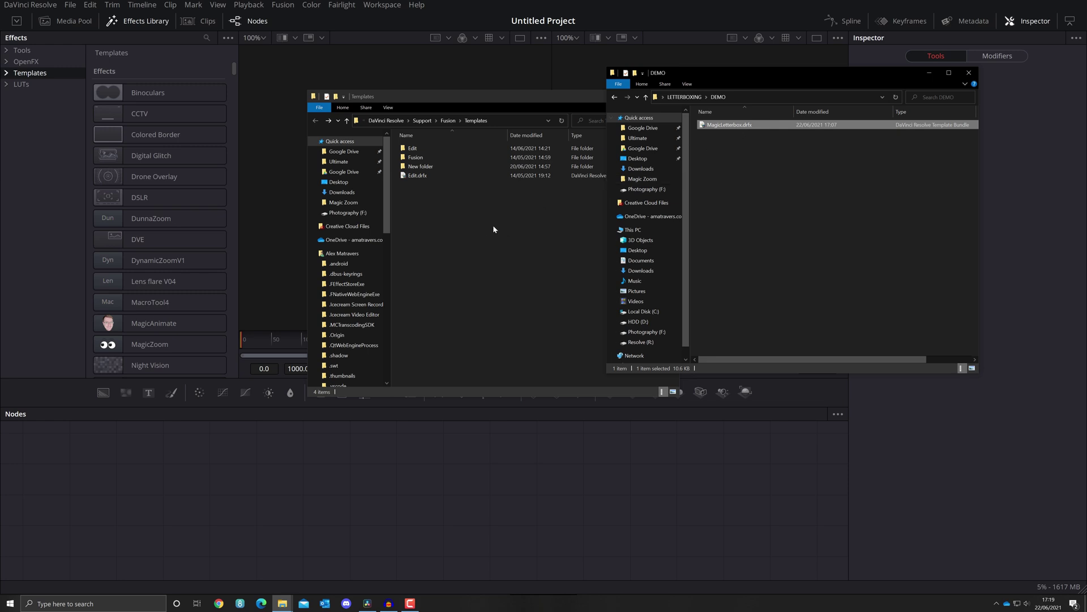
{"action": "left_click", "coordinate": [468, 219]}
{"action": "key", "text": "ctrl+v"}
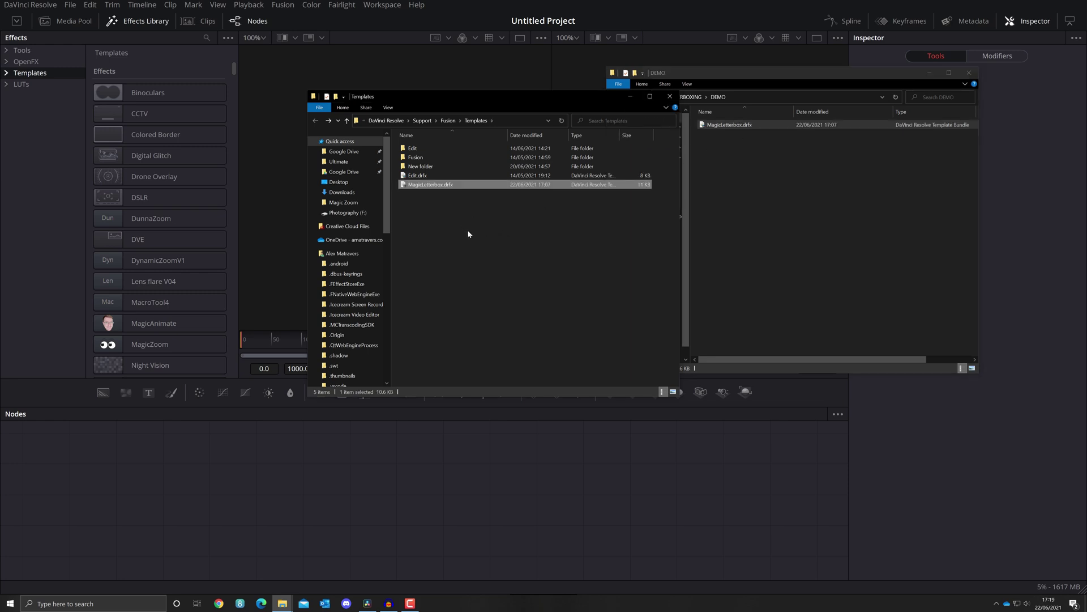
{"action": "left_click", "coordinate": [497, 242]}
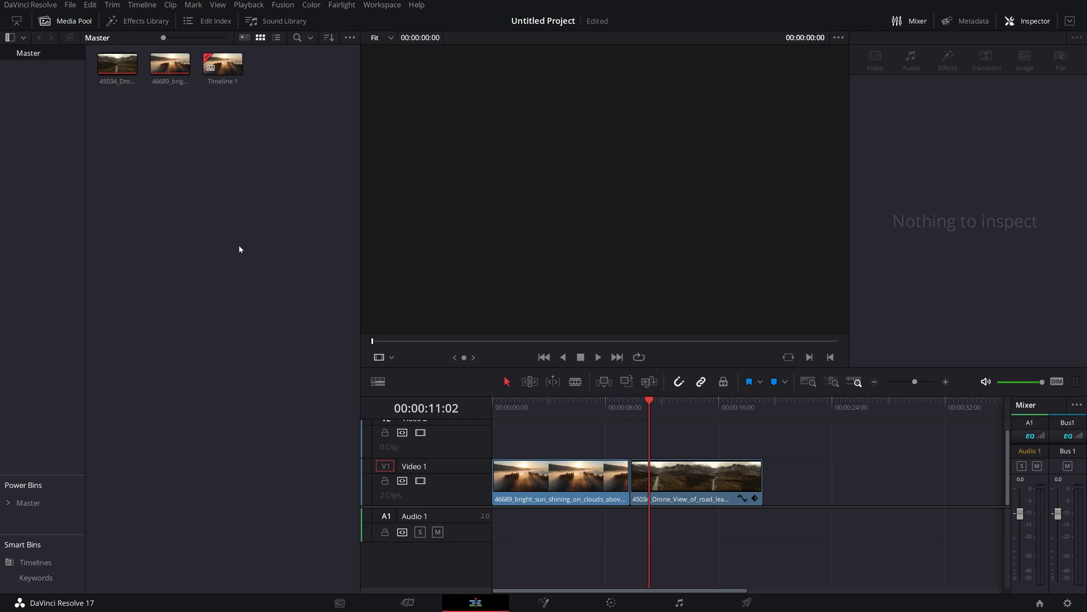
Place an Adjustment Clip on Video 2 and apply MagicLetterBox to it.
{"action": "left_click_drag", "start_coordinate": [595, 465], "coordinate": [807, 487]}
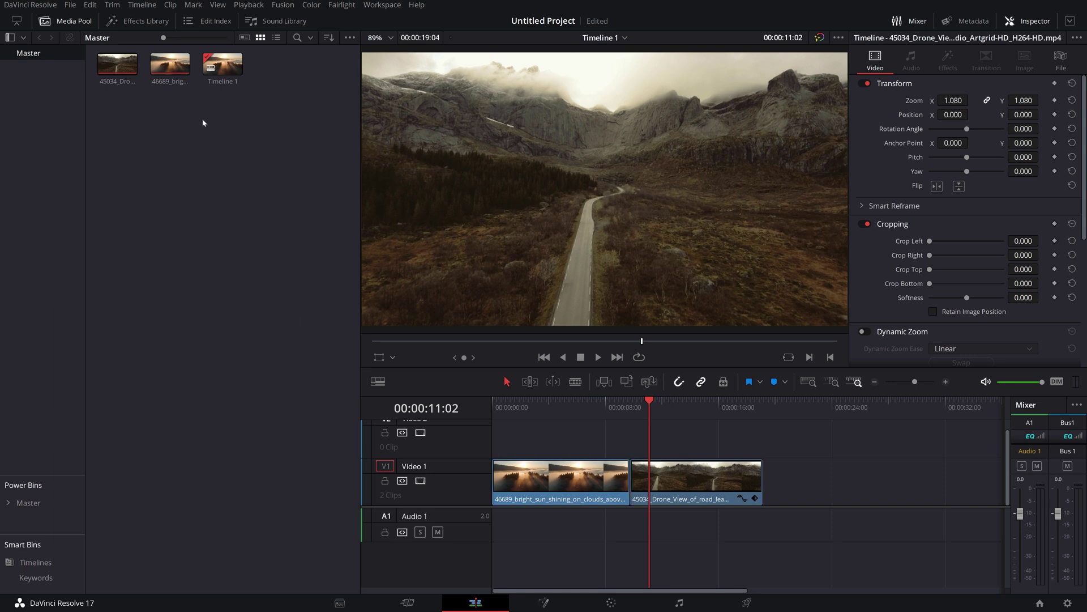
{"action": "left_click", "coordinate": [147, 21]}
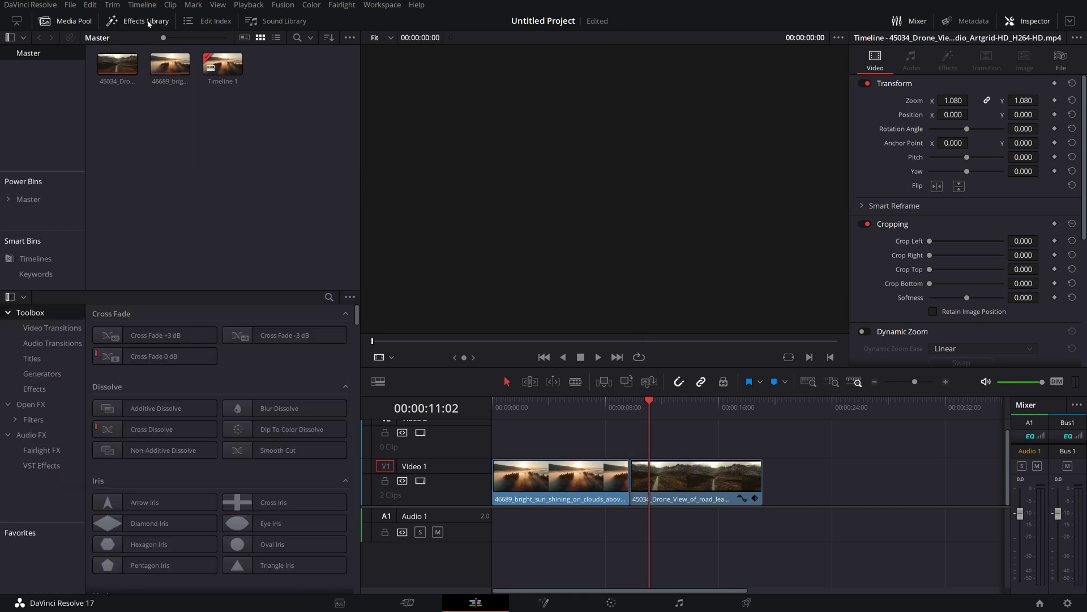
{"action": "left_click", "coordinate": [36, 390]}
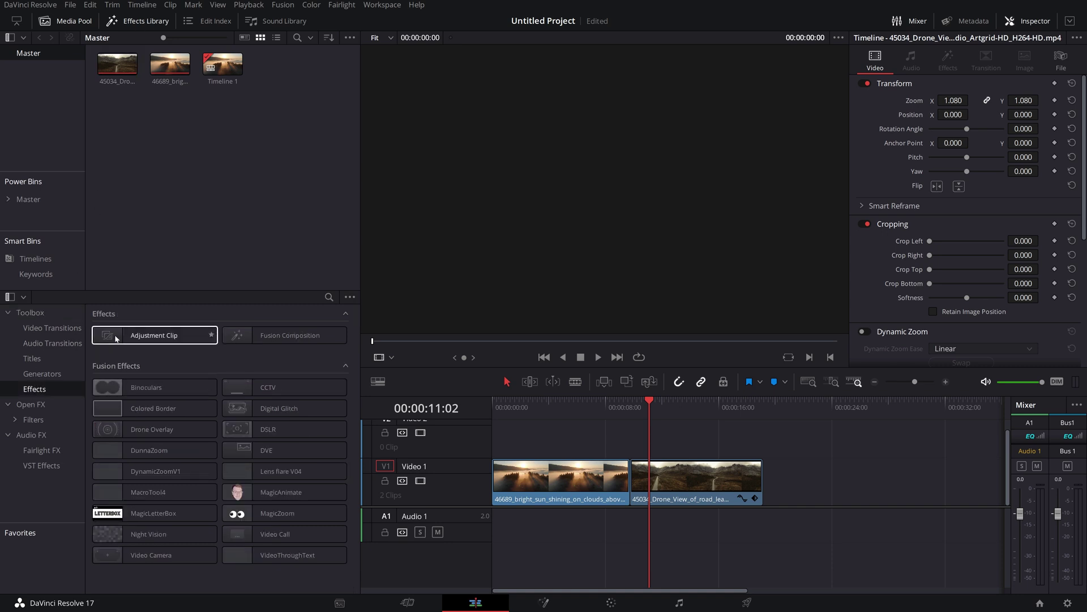
{"action": "left_click_drag", "start_coordinate": [117, 339], "coordinate": [550, 437]}
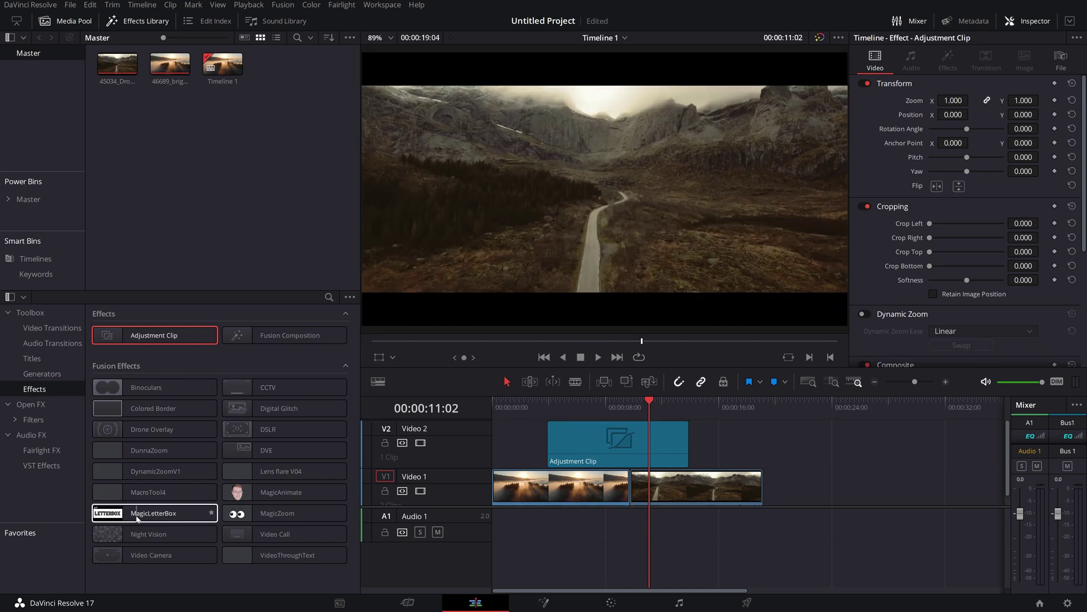
{"action": "left_click_drag", "start_coordinate": [137, 518], "coordinate": [597, 457]}
Rename the adjustment clip Letterbox and add it to the Media Pool.
{"action": "left_click", "coordinate": [606, 450]}
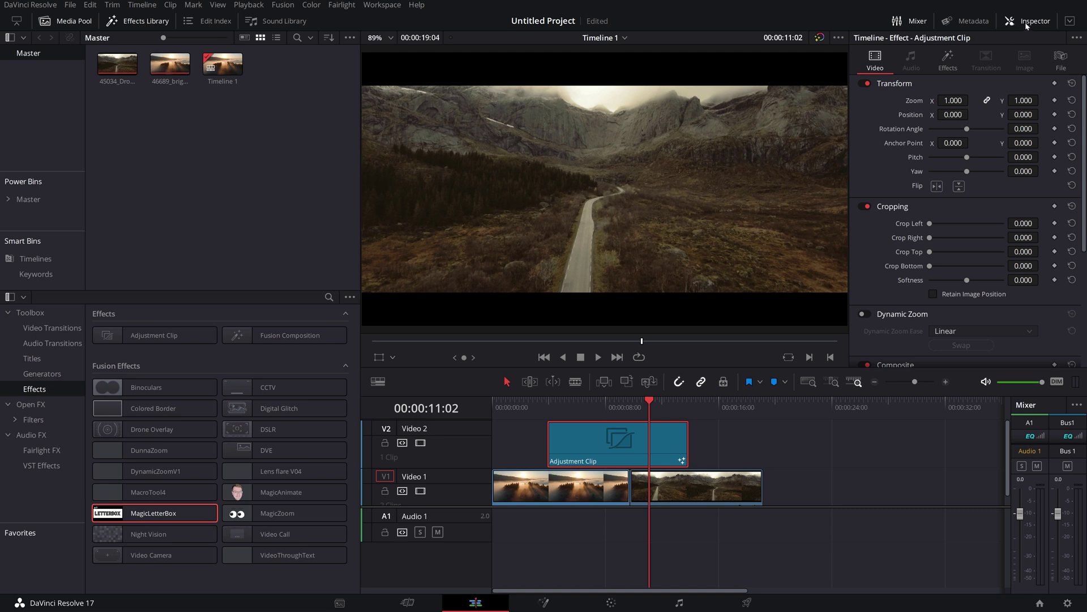
{"action": "left_click", "coordinate": [1059, 63]}
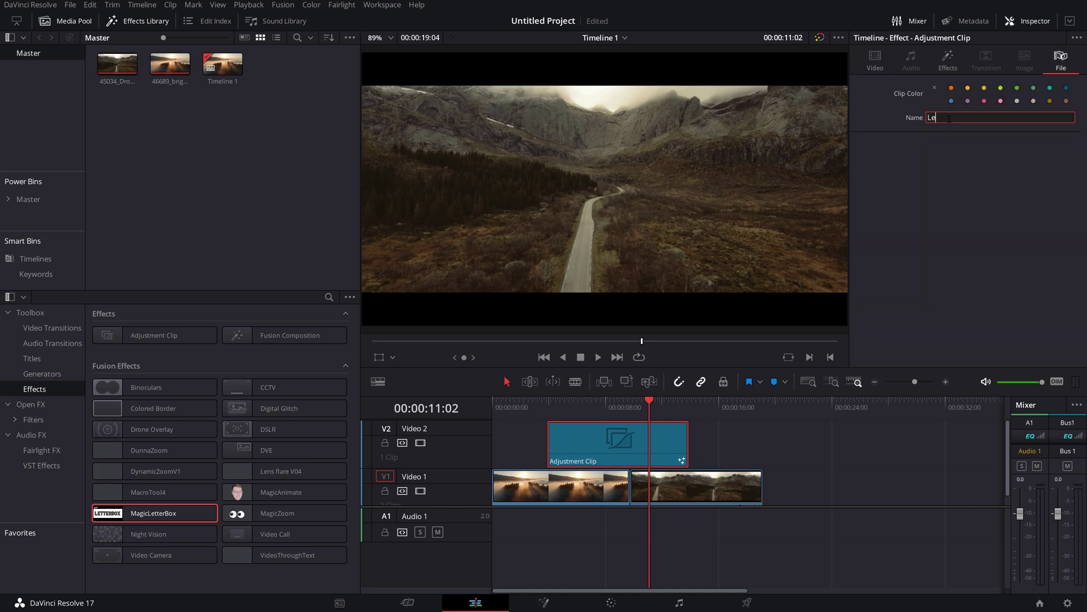
{"action": "key", "text": "Return"}
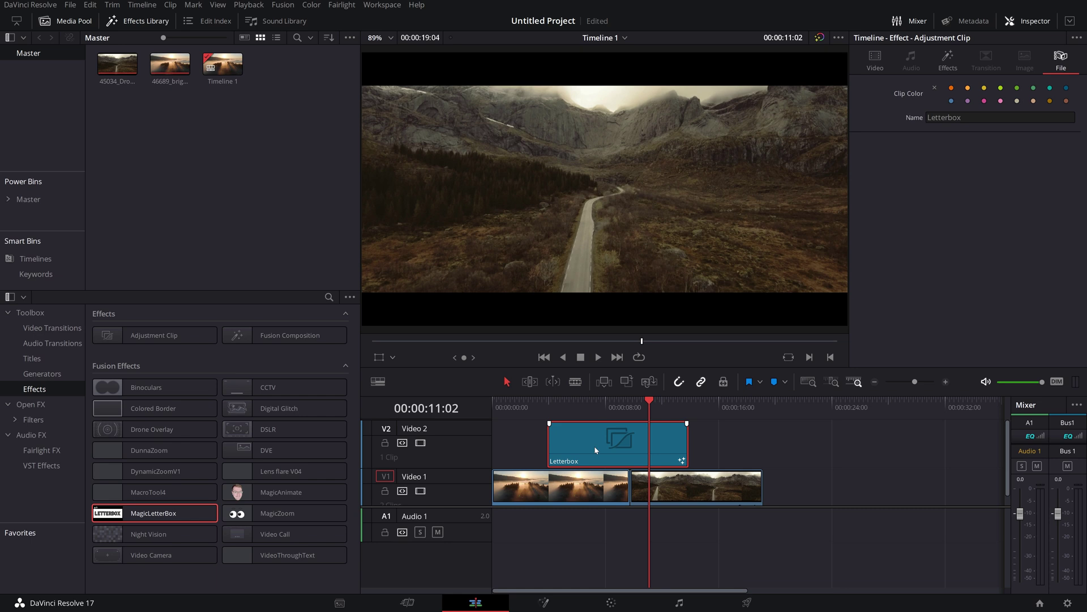
{"action": "left_click_drag", "start_coordinate": [594, 439], "coordinate": [192, 182]}
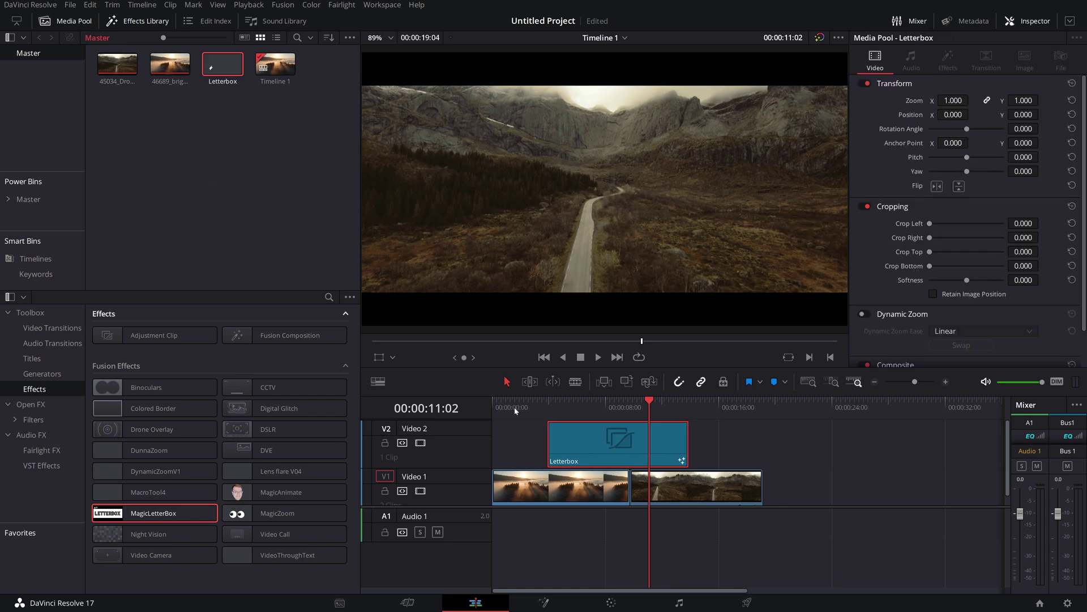
Replace the timeline Letterbox clip with the Media Pool copy on Video 2.
{"action": "left_click", "coordinate": [759, 437]}
{"action": "left_click", "coordinate": [620, 434]}
{"action": "key", "text": "Delete"}
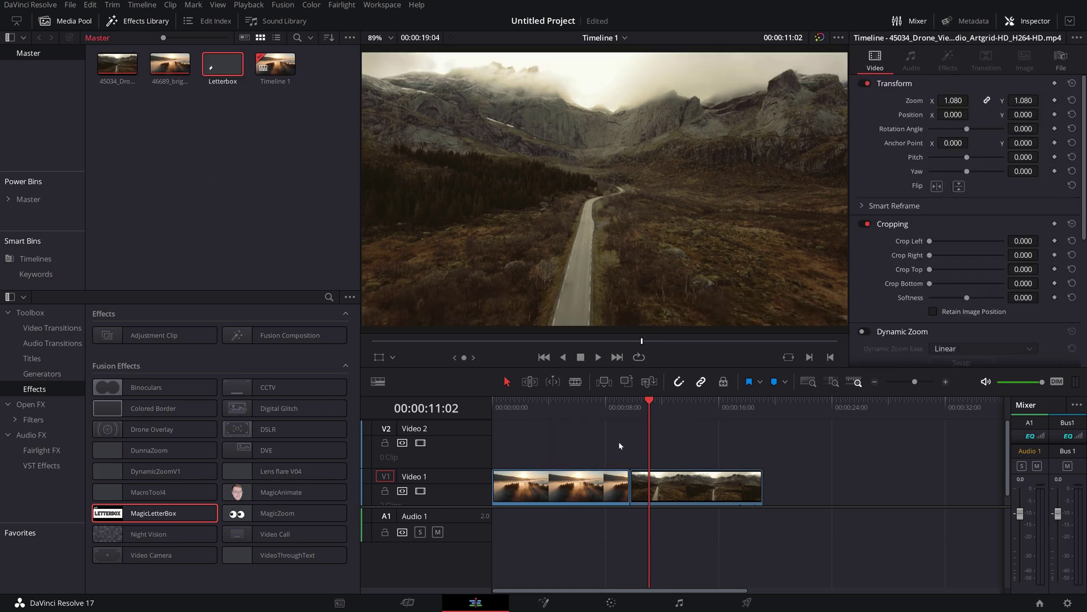
{"action": "scroll", "coordinate": [618, 442], "scroll_direction": "down", "scroll_amount": 1}
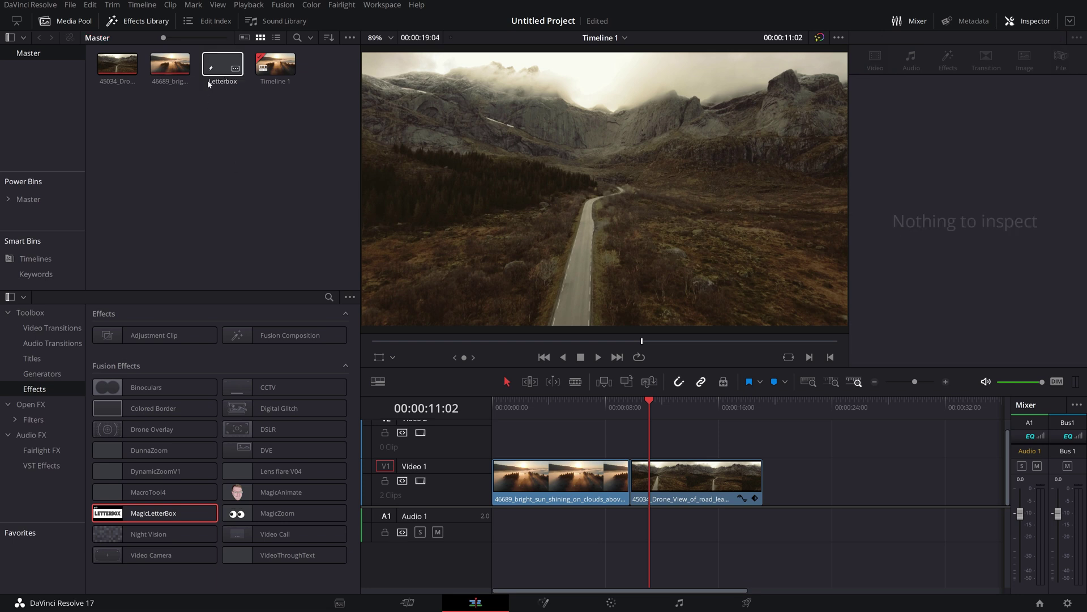
{"action": "left_click_drag", "start_coordinate": [209, 84], "coordinate": [561, 445]}
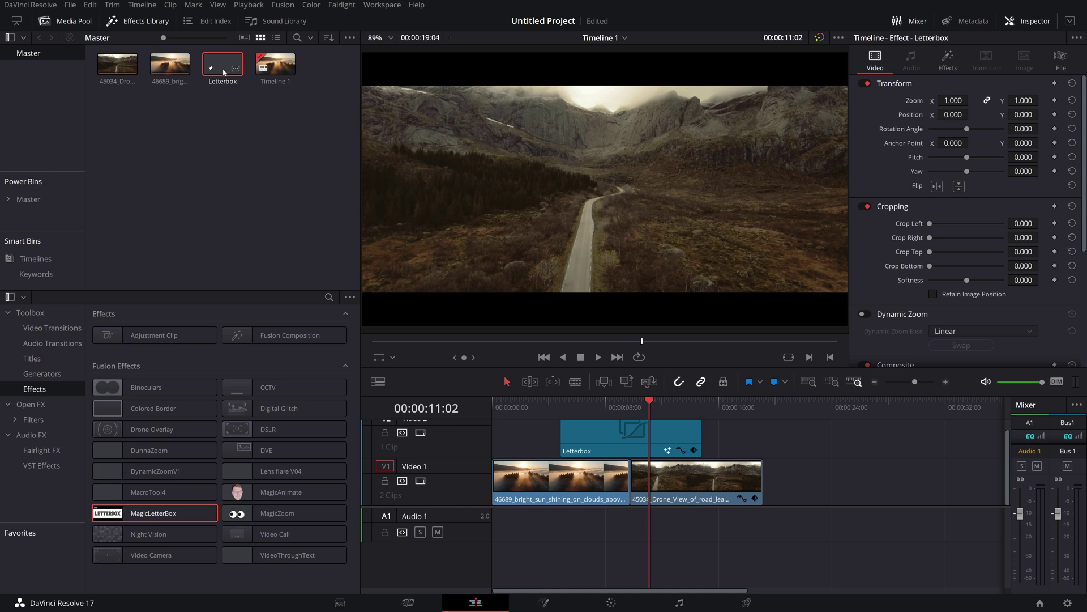
Save Letterbox to the Power Bins and place it from there onto Video 2 again.
{"action": "left_click_drag", "start_coordinate": [222, 60], "coordinate": [30, 201]}
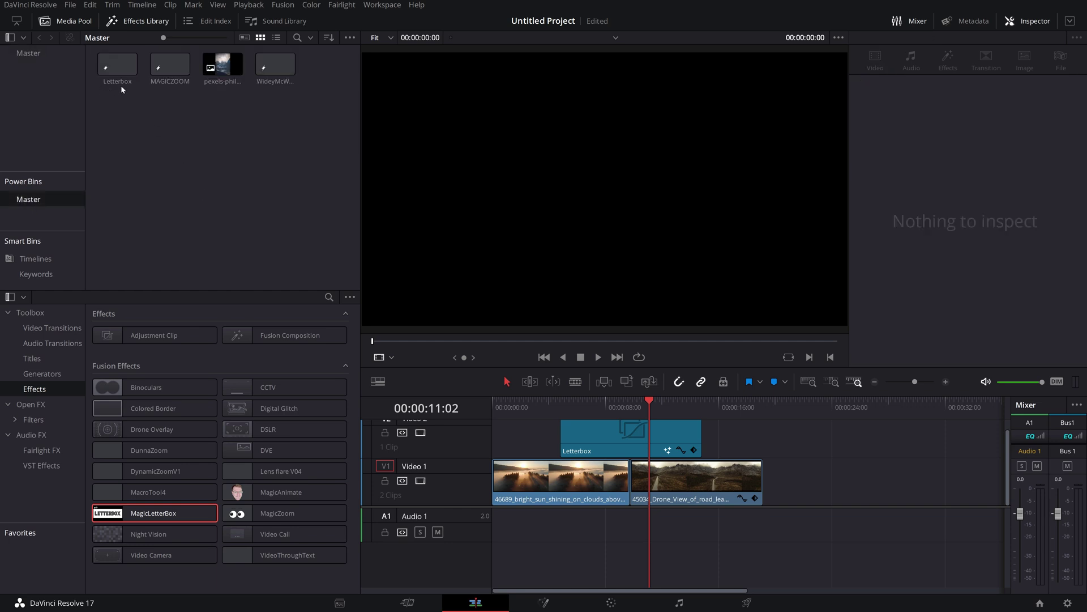
{"action": "left_click", "coordinate": [623, 439]}
{"action": "key", "text": "Delete"}
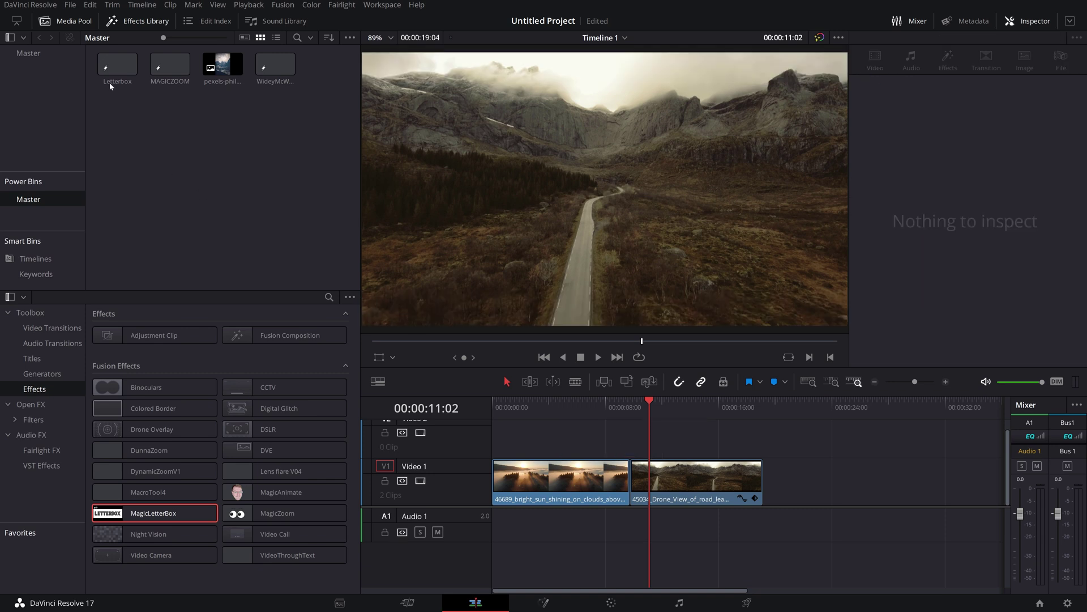
{"action": "left_click_drag", "start_coordinate": [116, 69], "coordinate": [572, 453]}
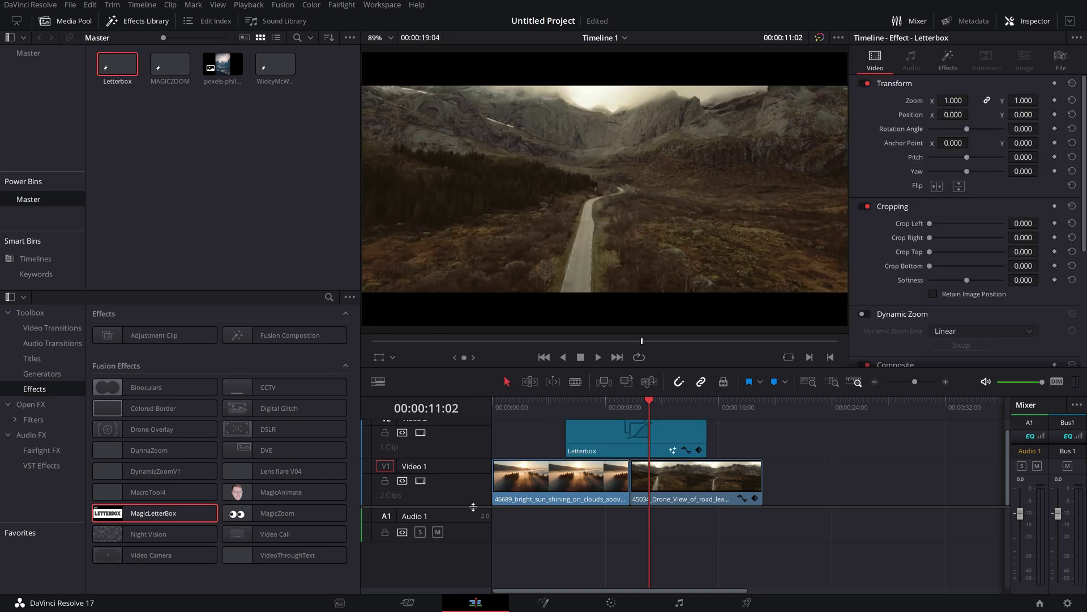
{"action": "scroll", "coordinate": [604, 509], "scroll_direction": "up", "scroll_amount": 2}
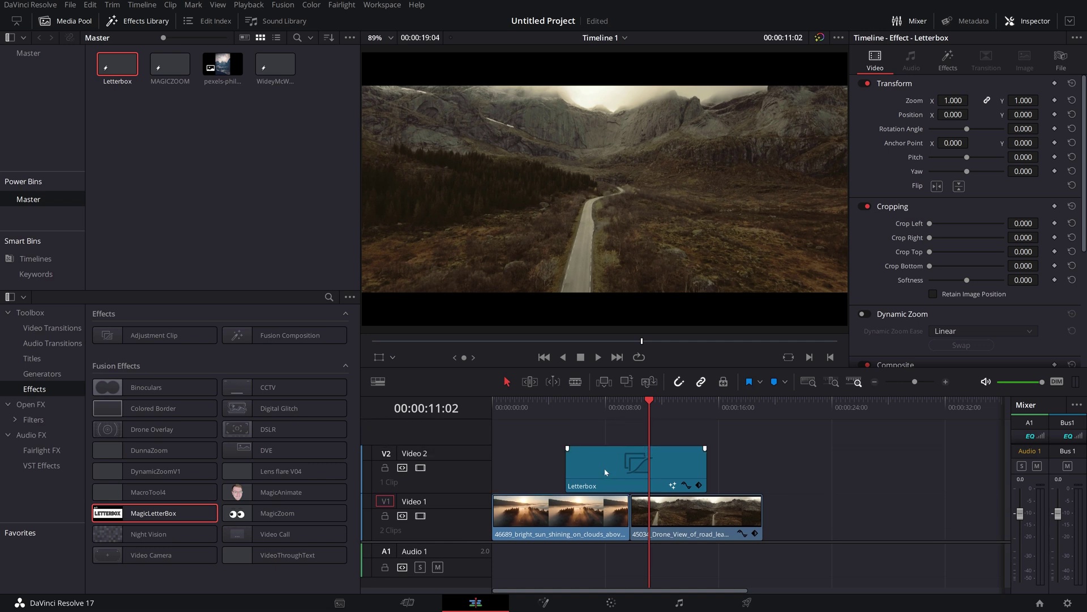
Preview playback and trim the Letterbox clip to extend it over more footage.
{"action": "left_click", "coordinate": [548, 412]}
{"action": "key", "text": "space"}
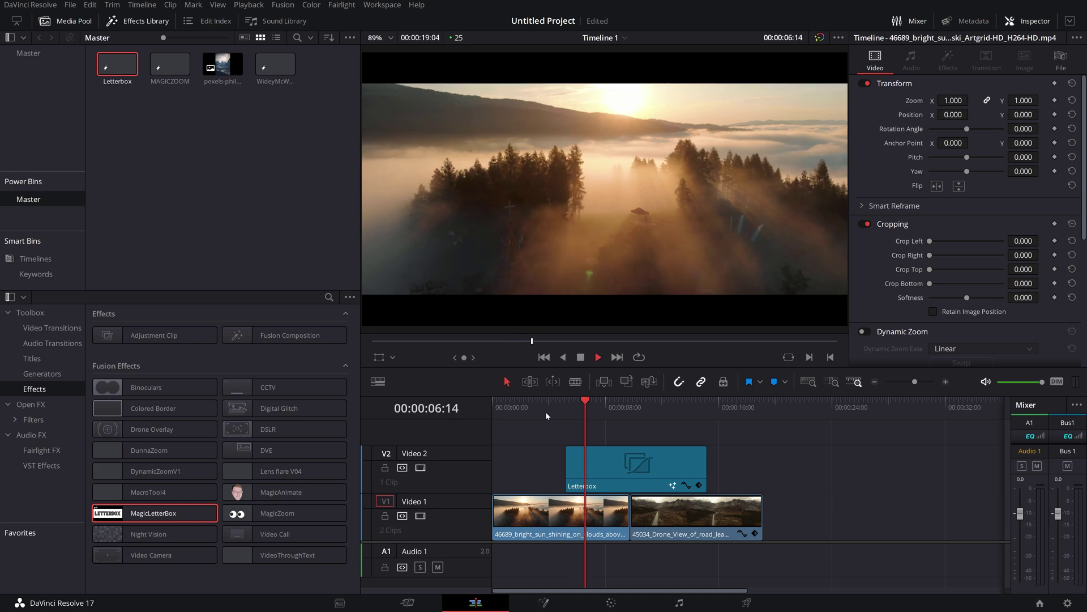
{"action": "left_click", "coordinate": [666, 403]}
{"action": "left_click", "coordinate": [676, 486]}
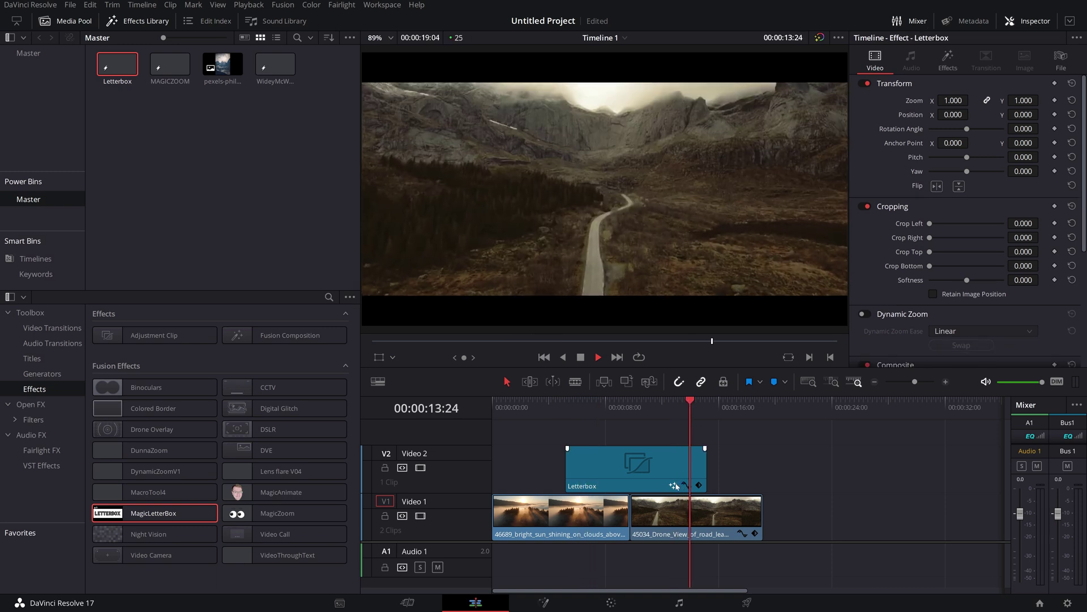
{"action": "left_click_drag", "start_coordinate": [654, 473], "coordinate": [715, 446]}
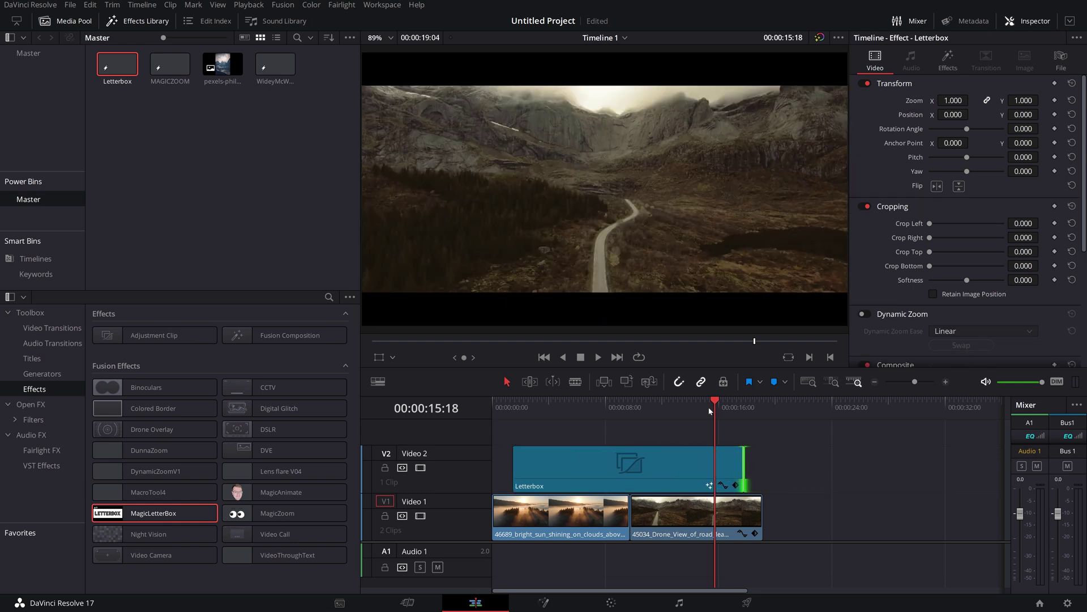
Check the clip's timing in playback and bring up its MagicLetterBox controls in the Inspector.
{"action": "key", "text": "space"}
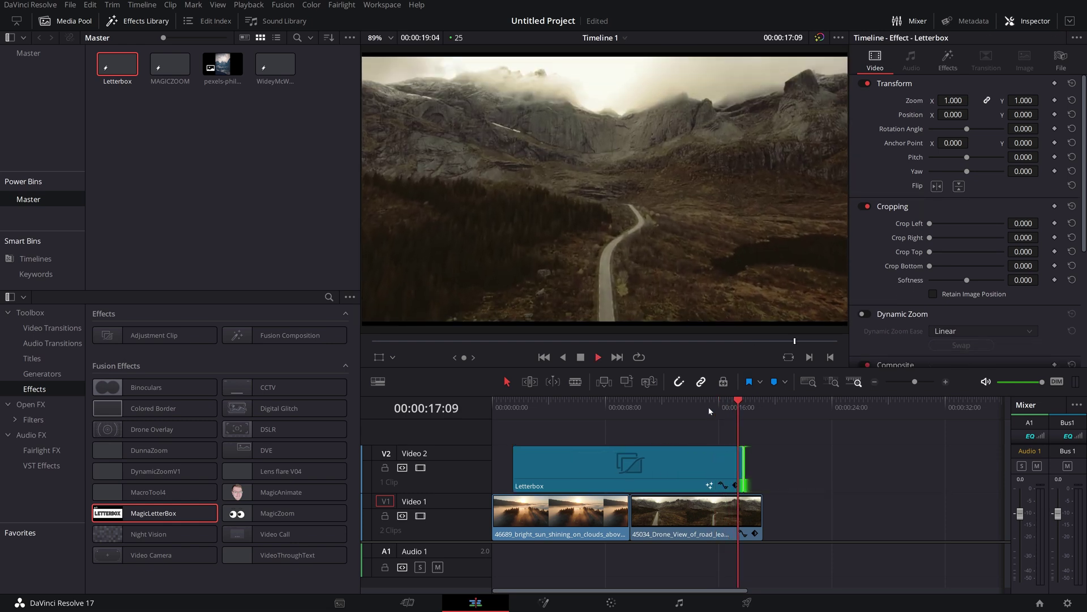
{"action": "left_click", "coordinate": [586, 407]}
{"action": "left_click", "coordinate": [625, 464]}
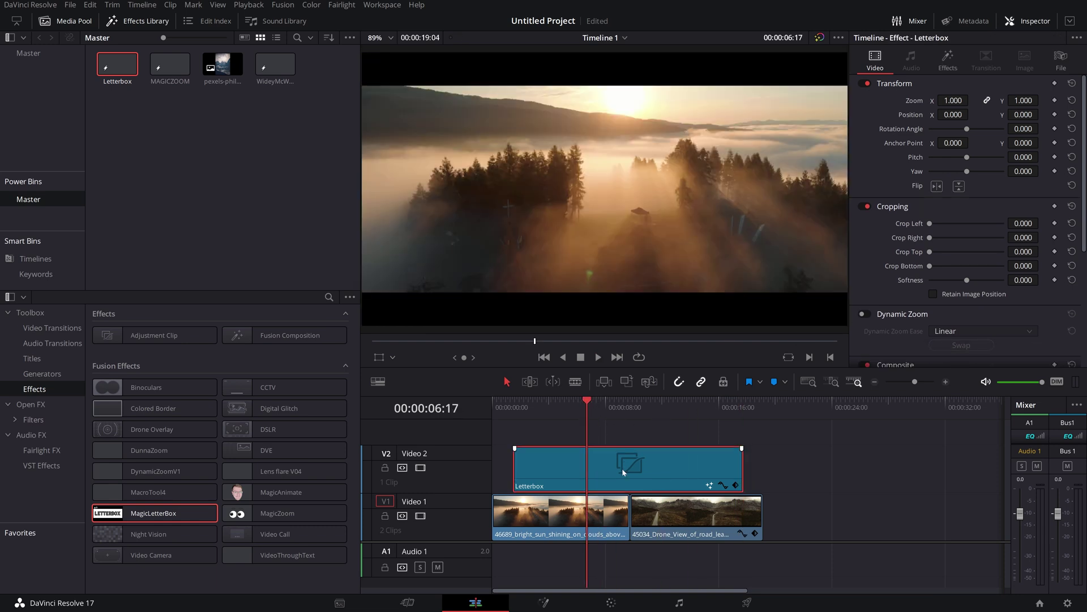
{"action": "left_click", "coordinate": [1028, 24]}
{"action": "left_click", "coordinate": [1028, 25]}
{"action": "left_click", "coordinate": [949, 61]}
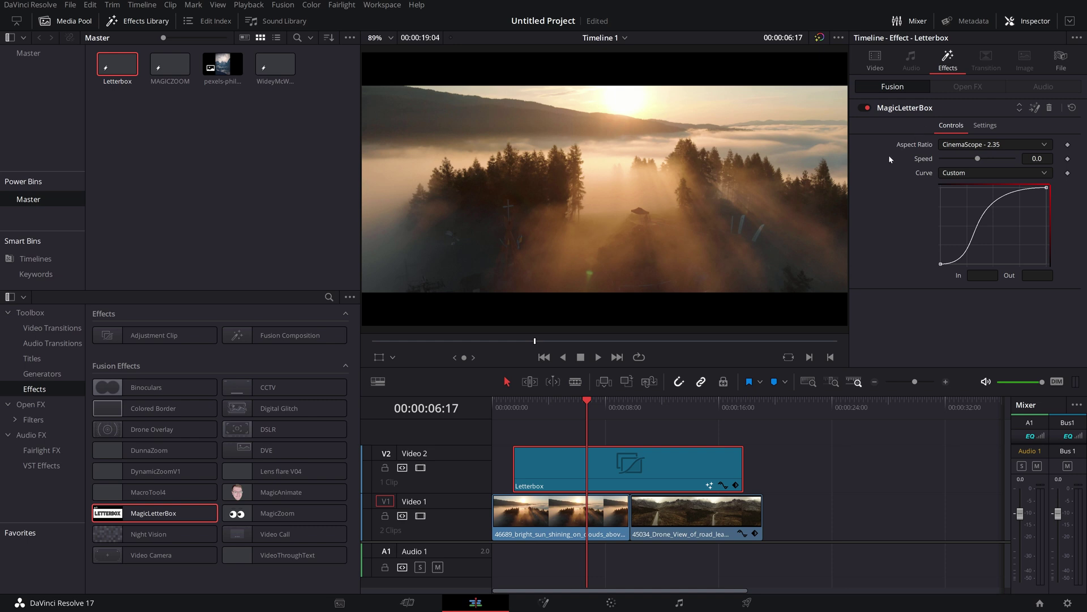
Change the MagicLetterBox aspect ratio from 16:9 to Ultra Panavision - 2.76 and play back.
{"action": "left_click", "coordinate": [978, 146]}
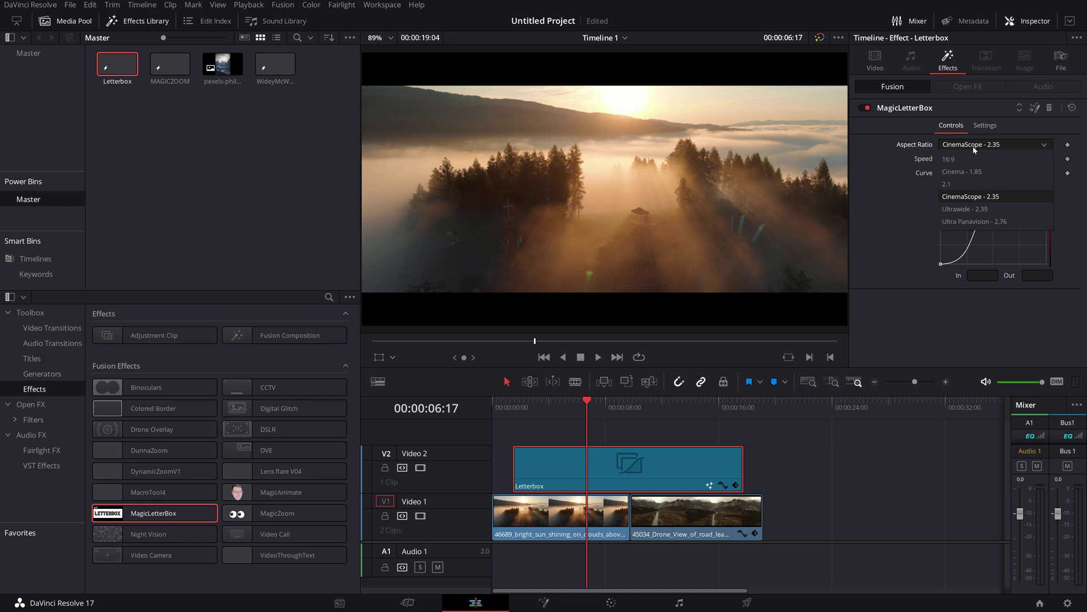
{"action": "left_click", "coordinate": [964, 158]}
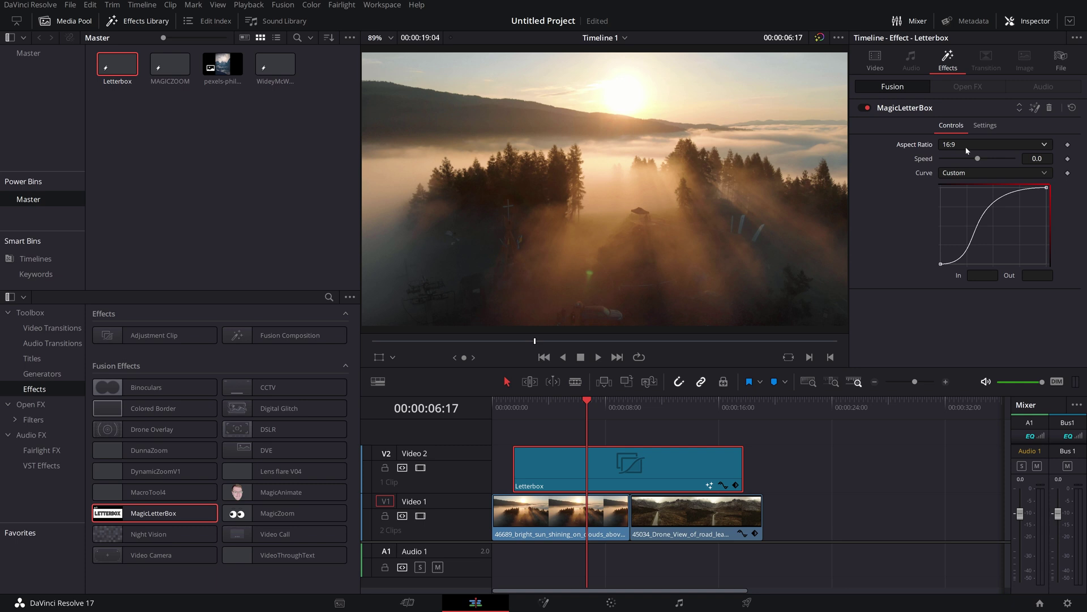
{"action": "left_click", "coordinate": [966, 147]}
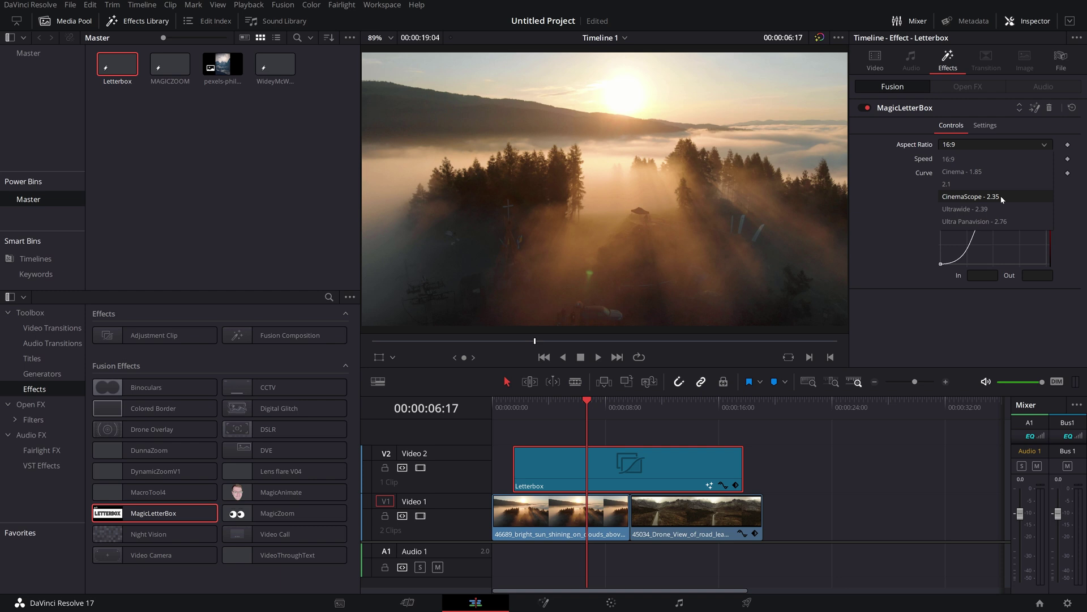
{"action": "left_click", "coordinate": [1000, 225]}
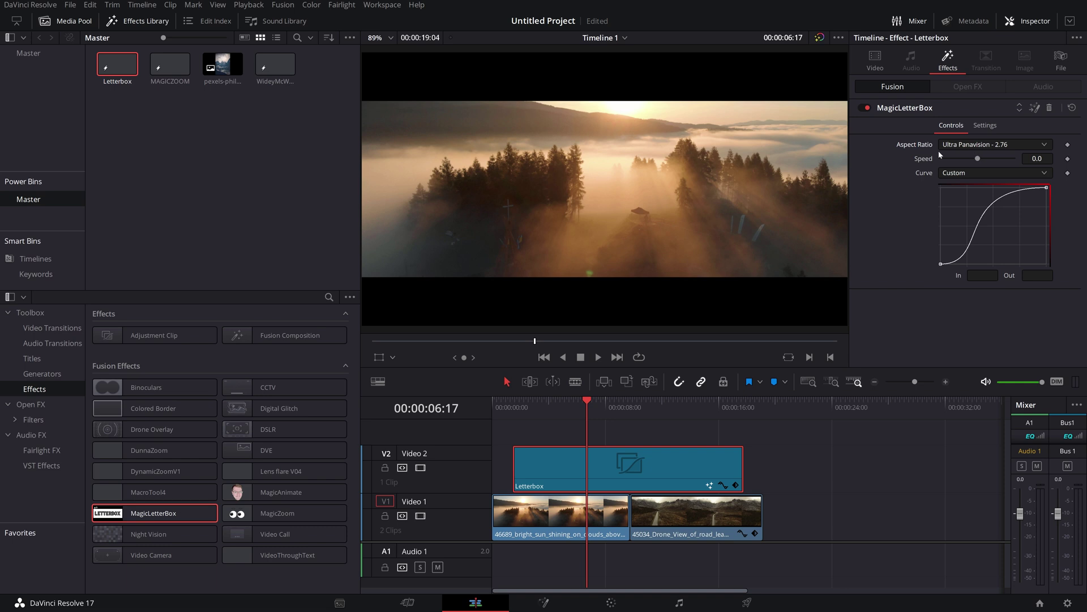
{"action": "left_click", "coordinate": [515, 409]}
{"action": "key", "text": "space"}
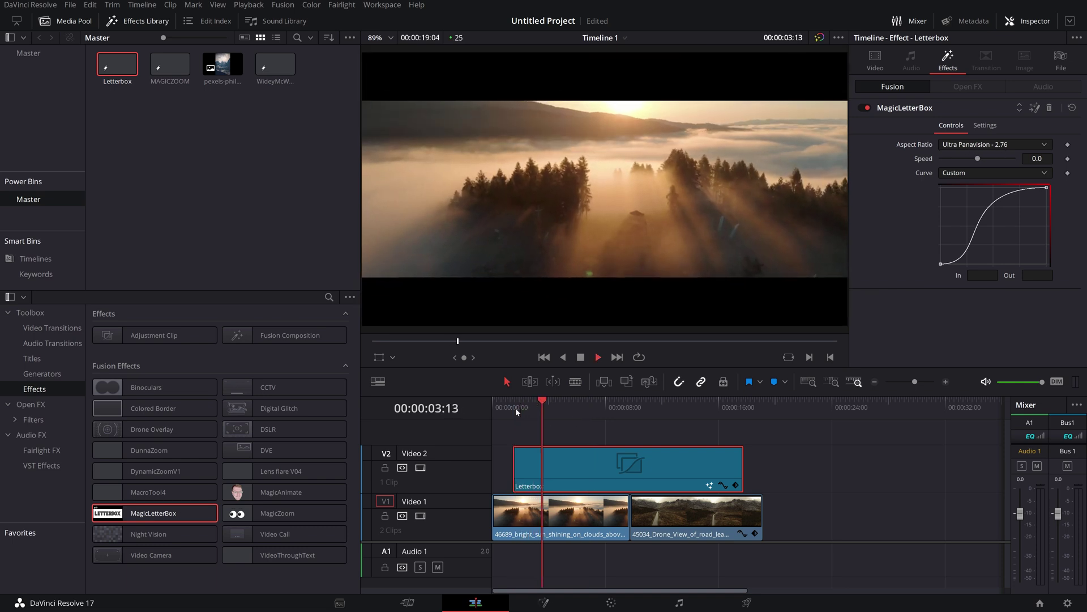
{"action": "key", "text": "space"}
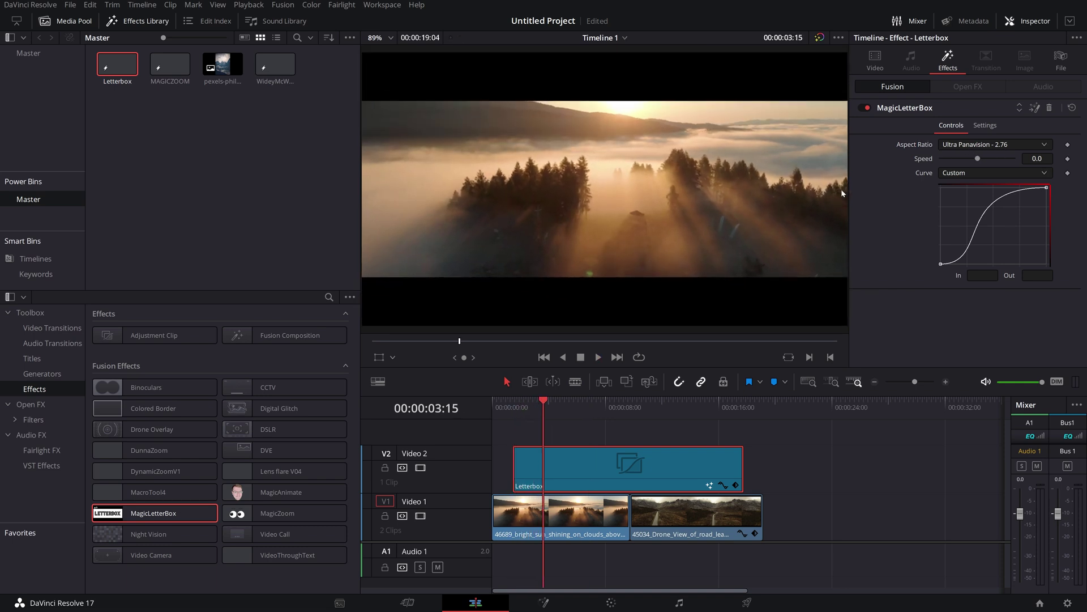
{"action": "left_click", "coordinate": [515, 414]}
{"action": "key", "text": "space"}
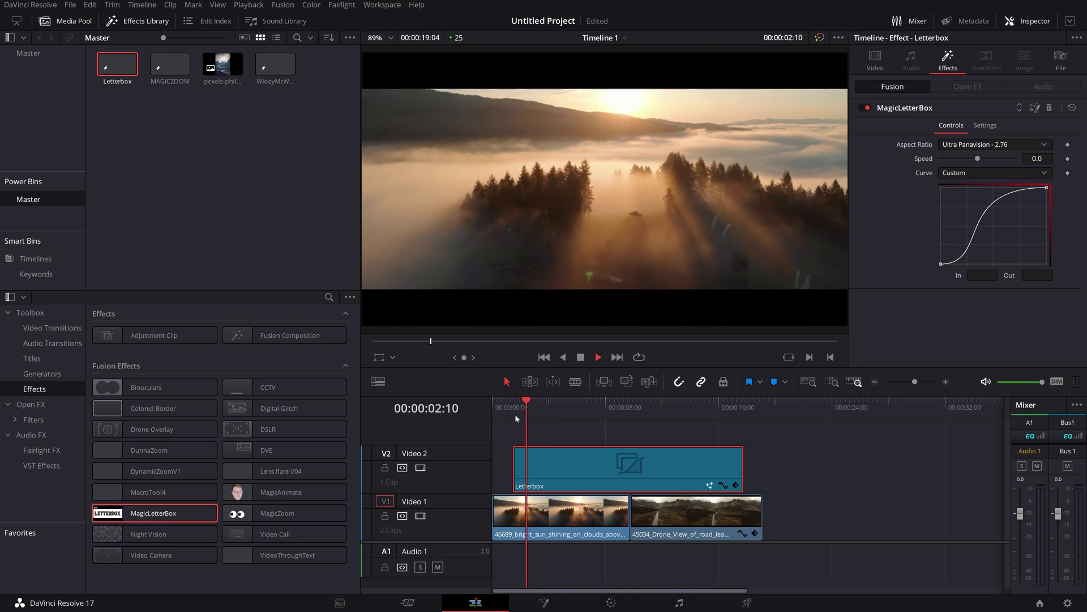
{"action": "key", "text": "space"}
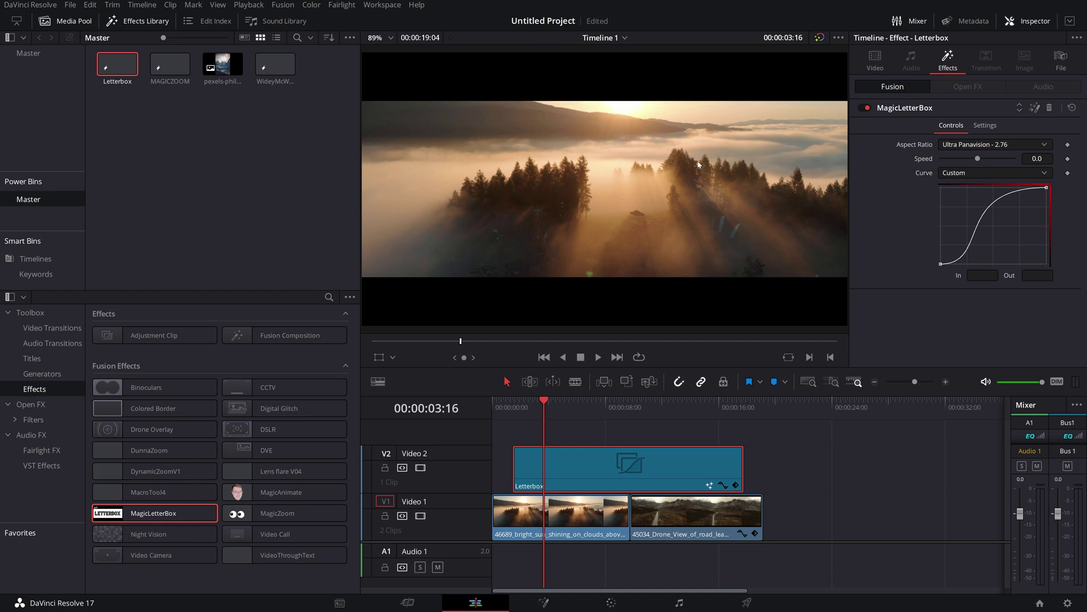
{"action": "left_click_drag", "start_coordinate": [978, 162], "coordinate": [1014, 160]}
{"action": "left_click", "coordinate": [512, 412]}
{"action": "key", "text": "space"}
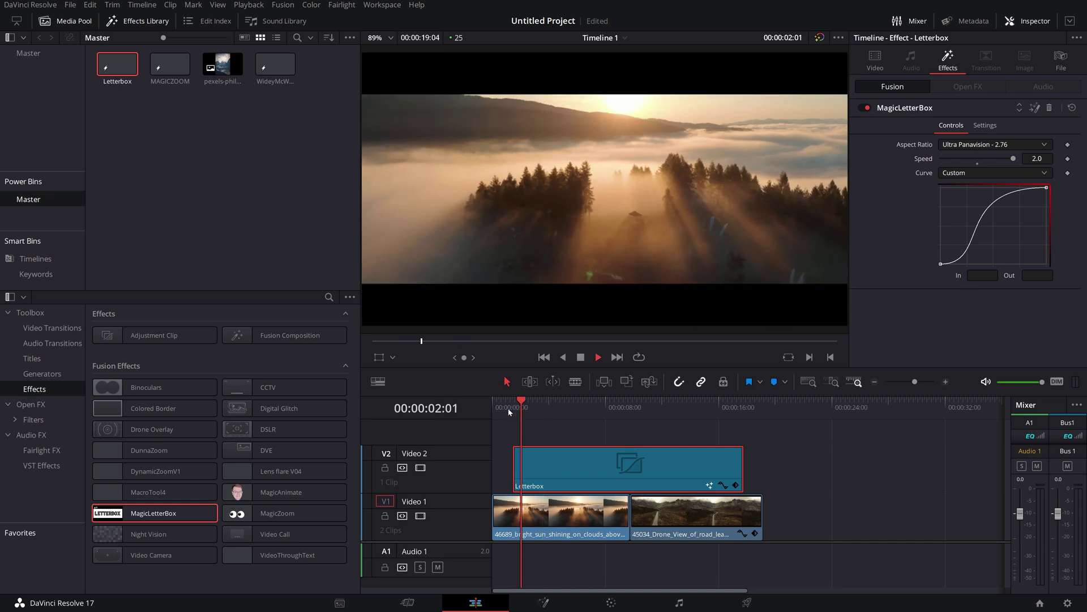
{"action": "key", "text": "space"}
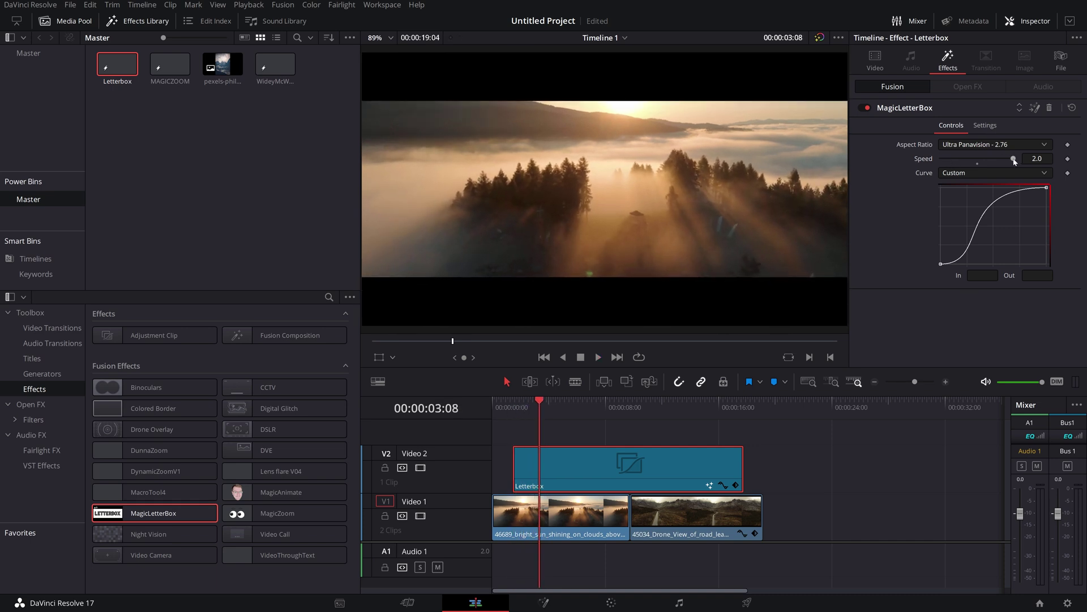
{"action": "left_click_drag", "start_coordinate": [1013, 160], "coordinate": [924, 160]}
{"action": "left_click", "coordinate": [514, 405]}
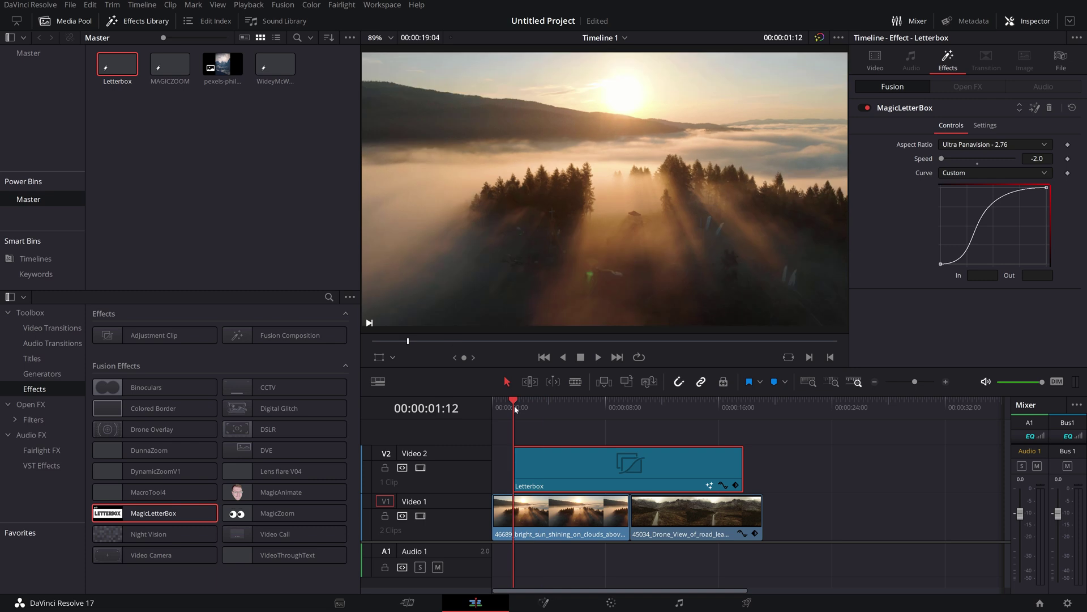
{"action": "key", "text": "space"}
{"action": "key", "text": "space"}
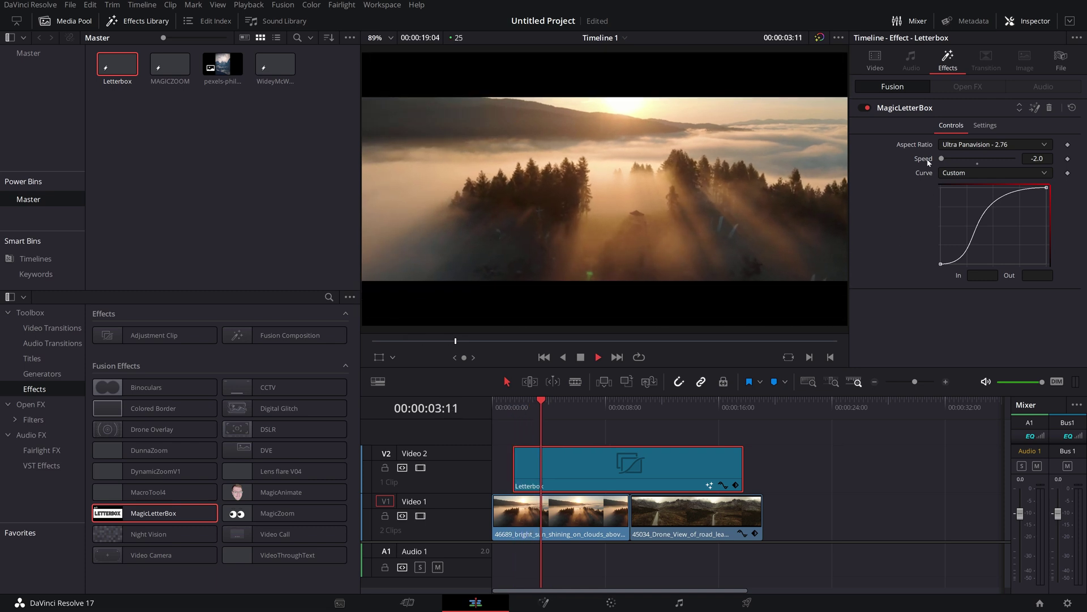
{"action": "double_click", "coordinate": [977, 159]}
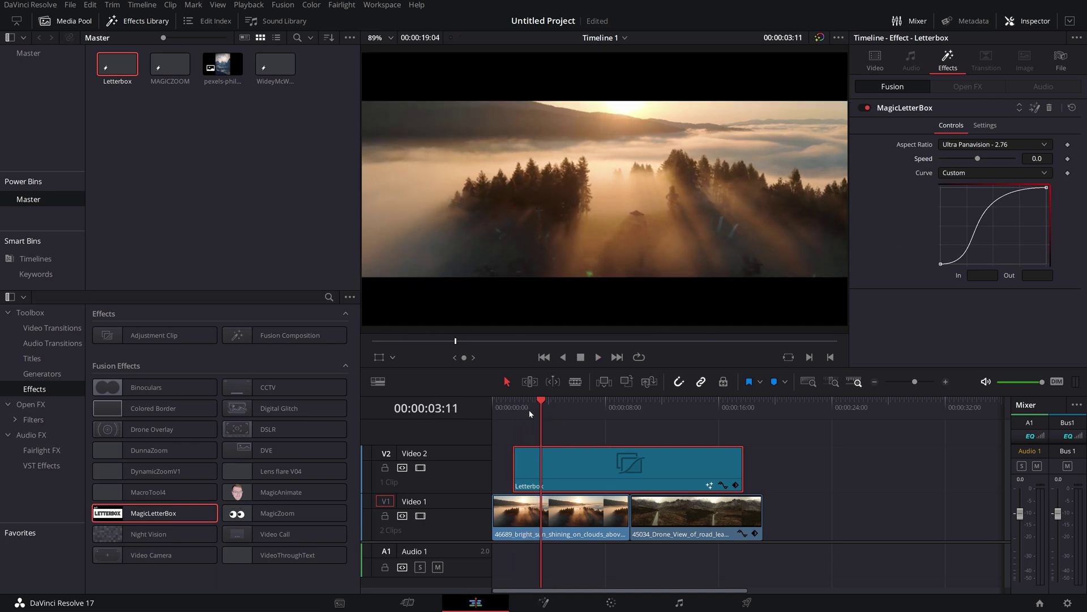
{"action": "left_click", "coordinate": [592, 406]}
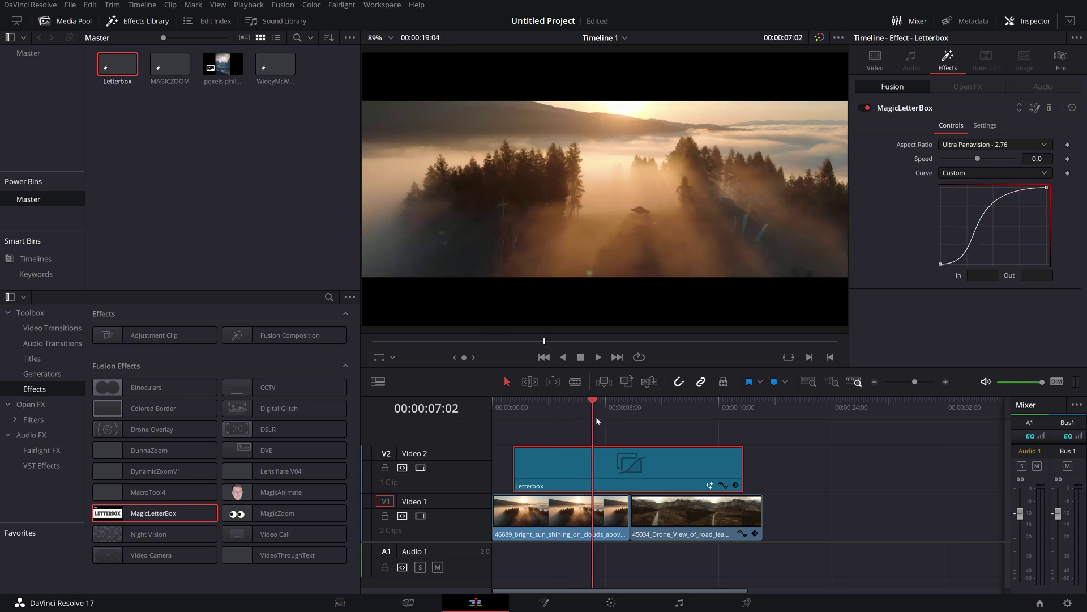
Reshape the MagicLetterBox curve by dragging its start and end point handles.
{"action": "left_click_drag", "start_coordinate": [593, 406], "coordinate": [526, 405]}
{"action": "left_click", "coordinate": [957, 265]}
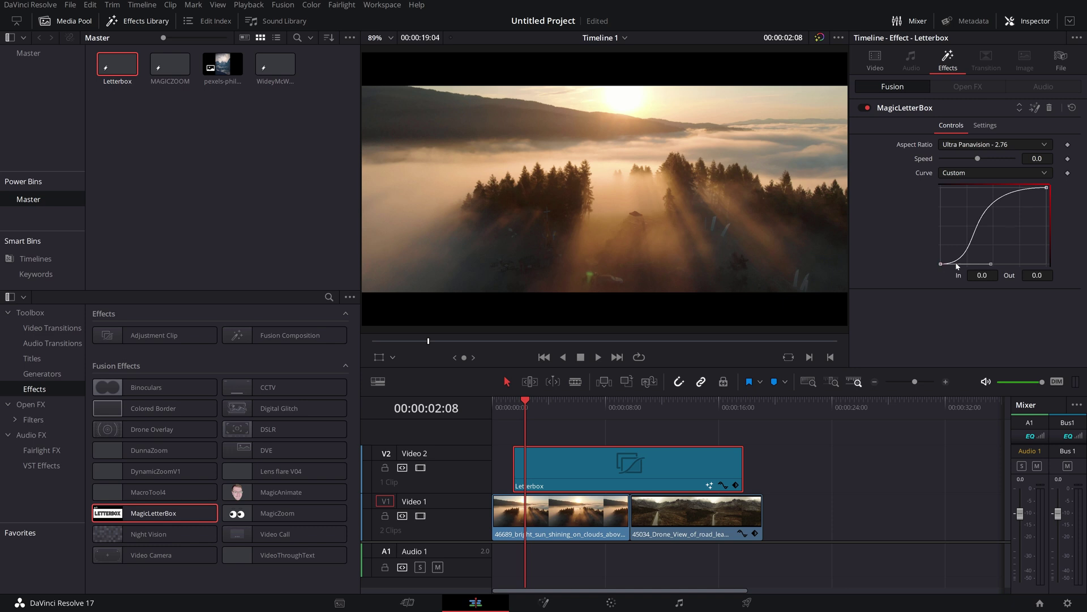
{"action": "left_click_drag", "start_coordinate": [991, 264], "coordinate": [1033, 241]}
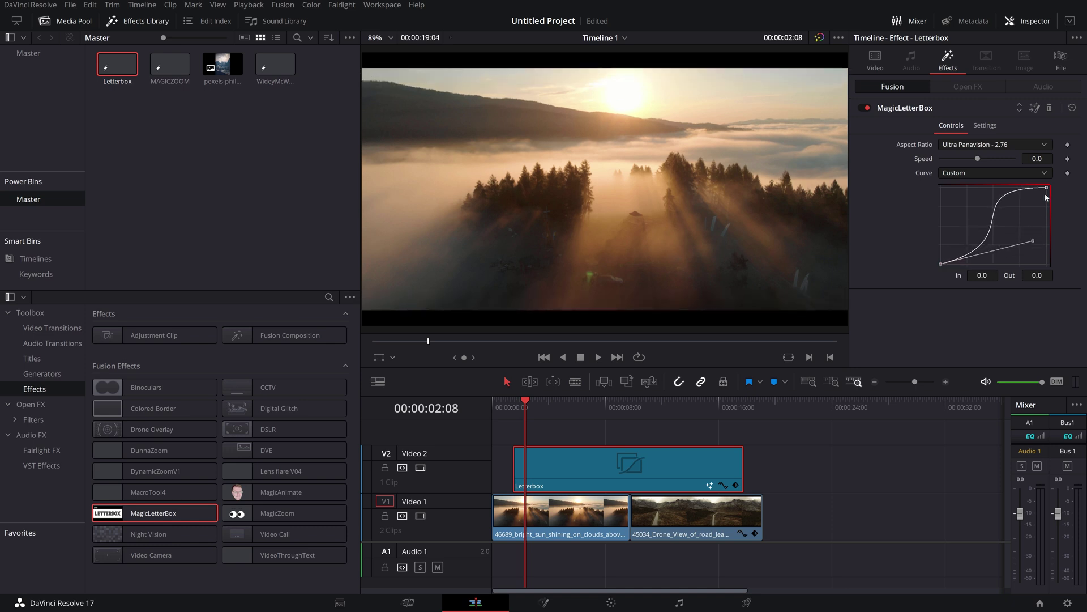
{"action": "left_click", "coordinate": [1047, 187]}
{"action": "left_click_drag", "start_coordinate": [950, 189], "coordinate": [958, 206]}
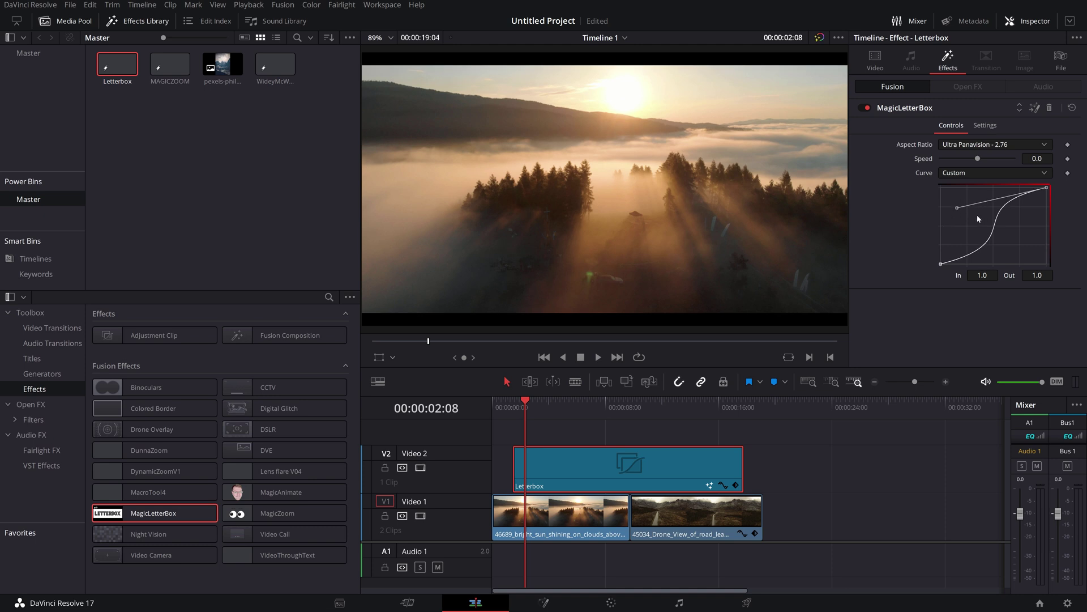
Reset the curve and all MagicLetterBox settings, keeping the Custom curve type.
{"action": "right_click", "coordinate": [962, 218]}
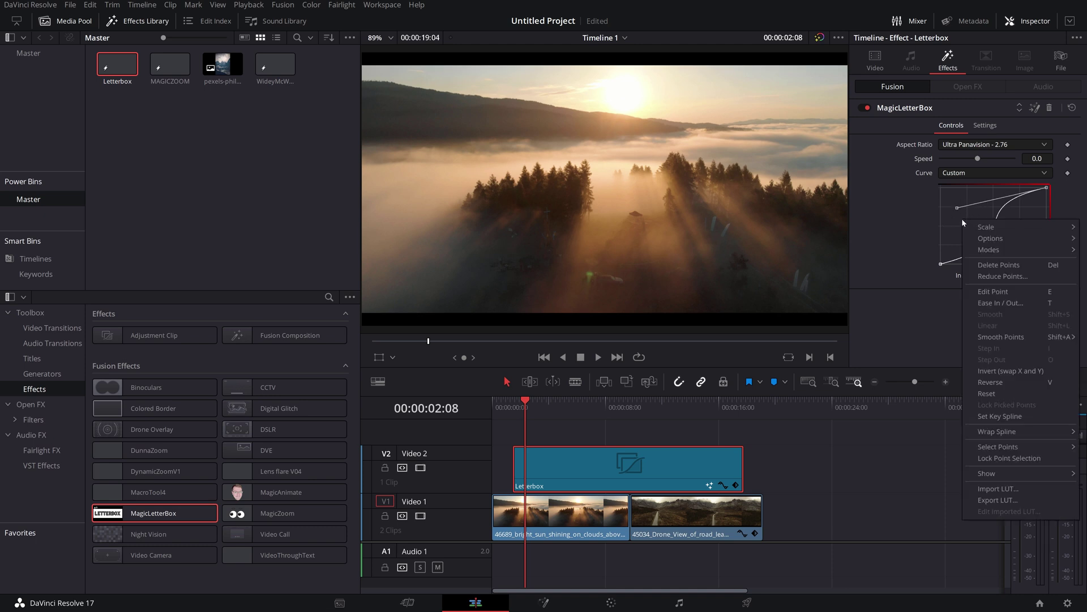
{"action": "left_click", "coordinate": [988, 395]}
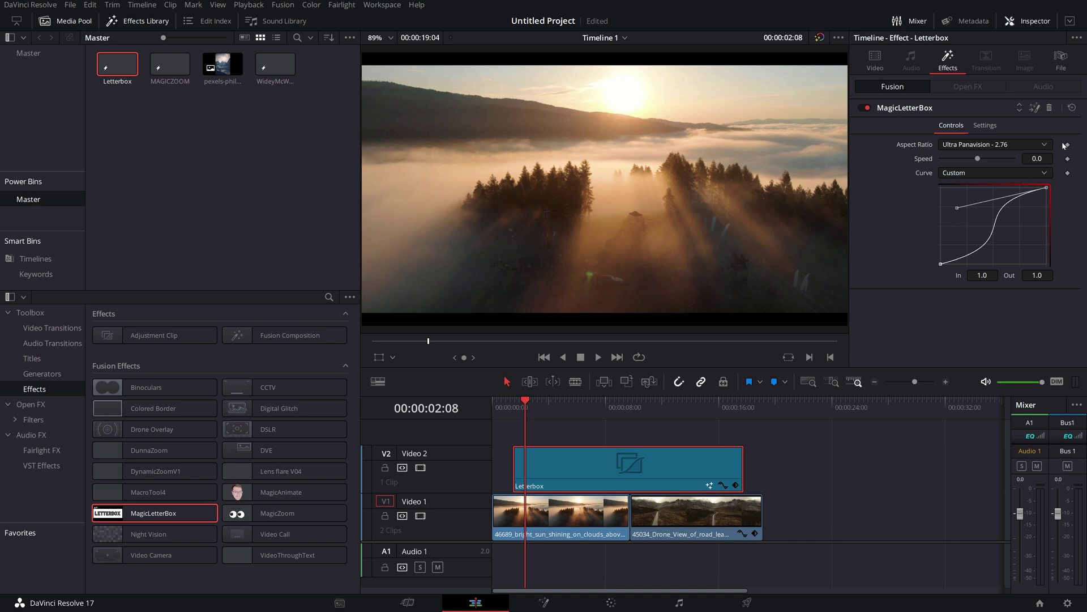
{"action": "left_click", "coordinate": [1072, 108]}
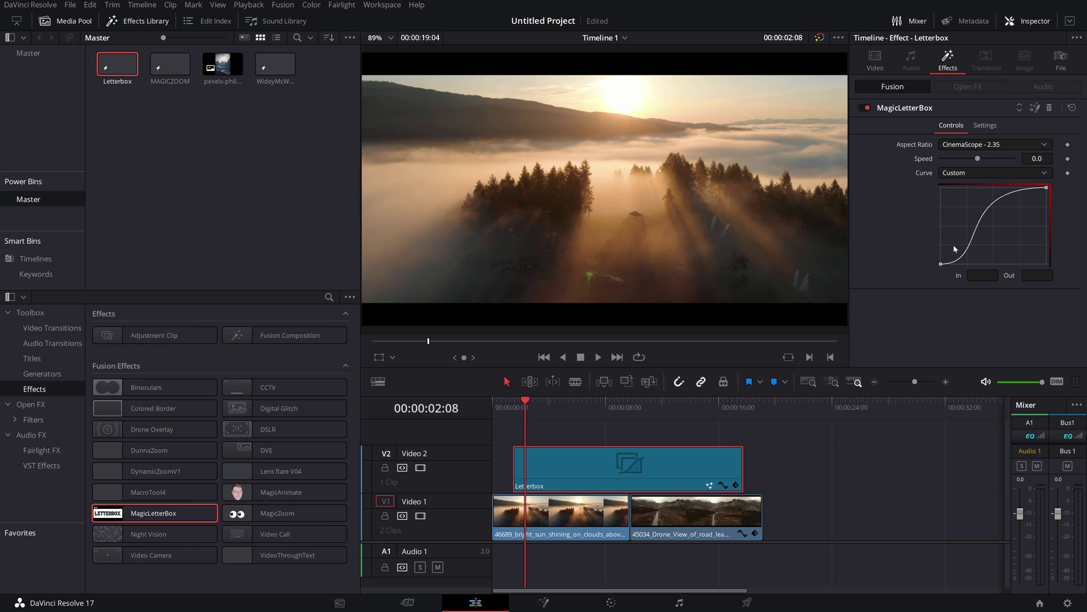
{"action": "left_click", "coordinate": [963, 173]}
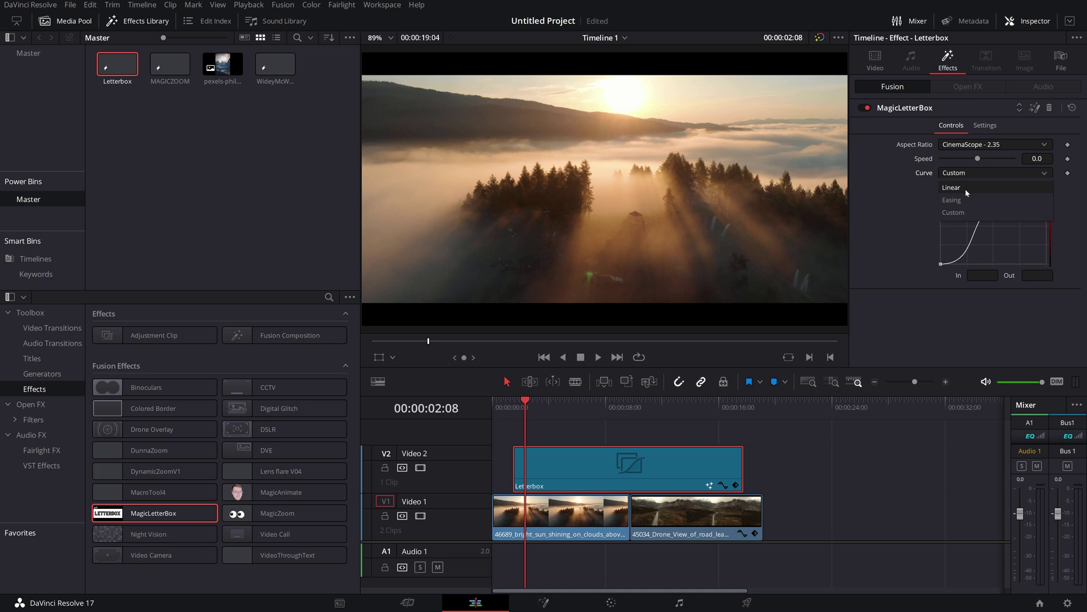
{"action": "left_click", "coordinate": [899, 209]}
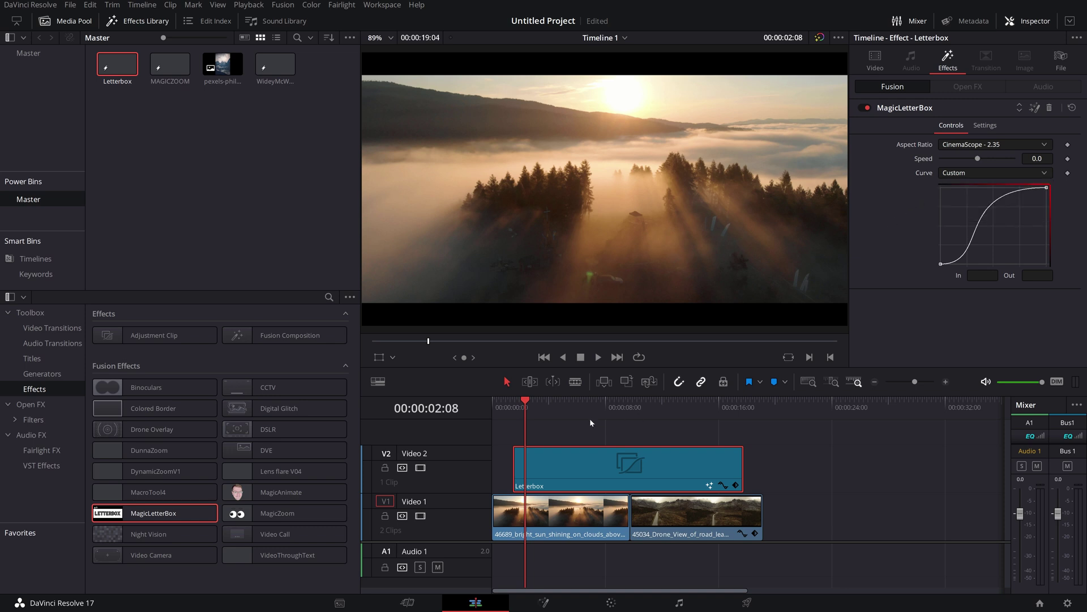
{"action": "key", "text": "j"}
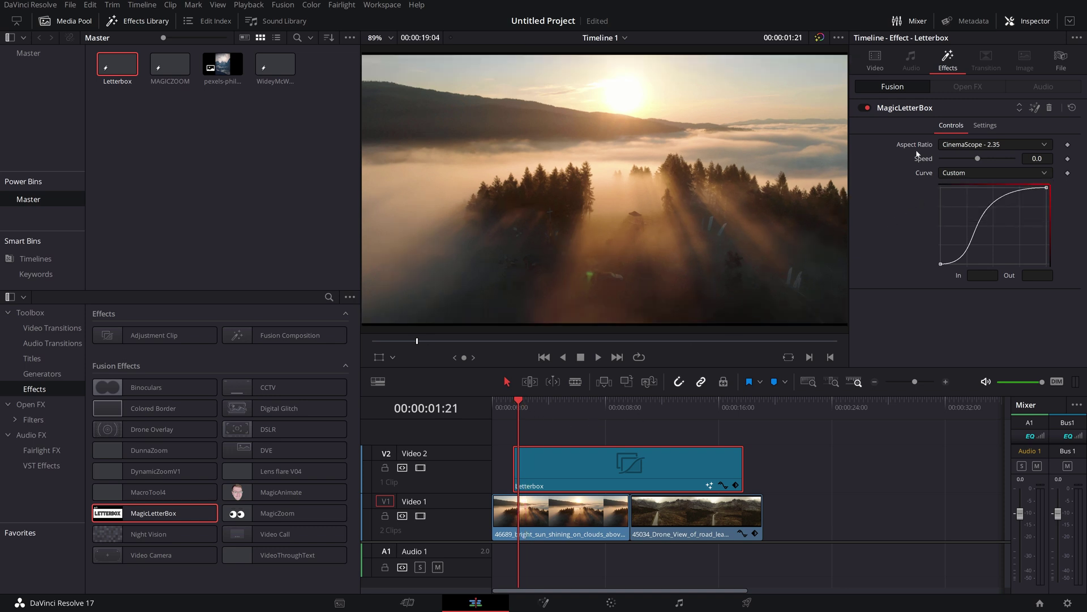
{"action": "left_click", "coordinate": [962, 148]}
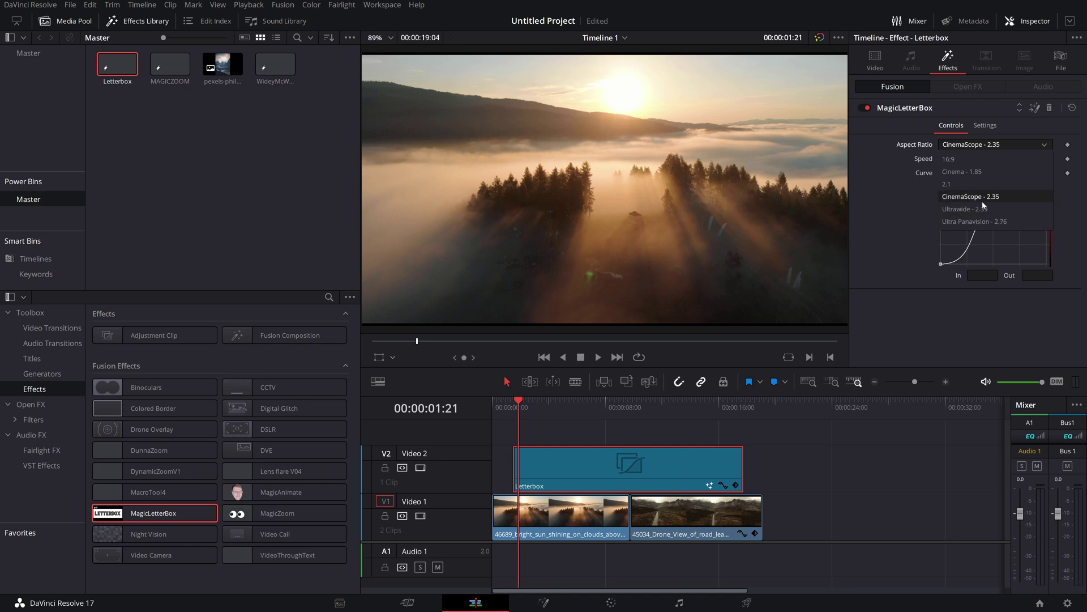
{"action": "left_click", "coordinate": [1000, 199]}
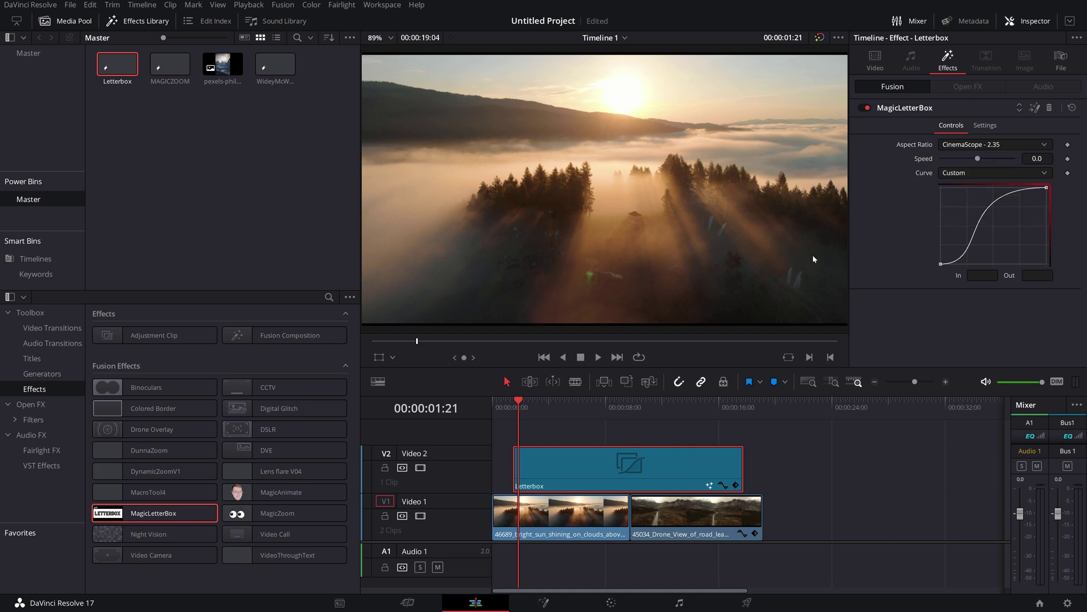
{"action": "left_click_drag", "start_coordinate": [526, 418], "coordinate": [589, 418]}
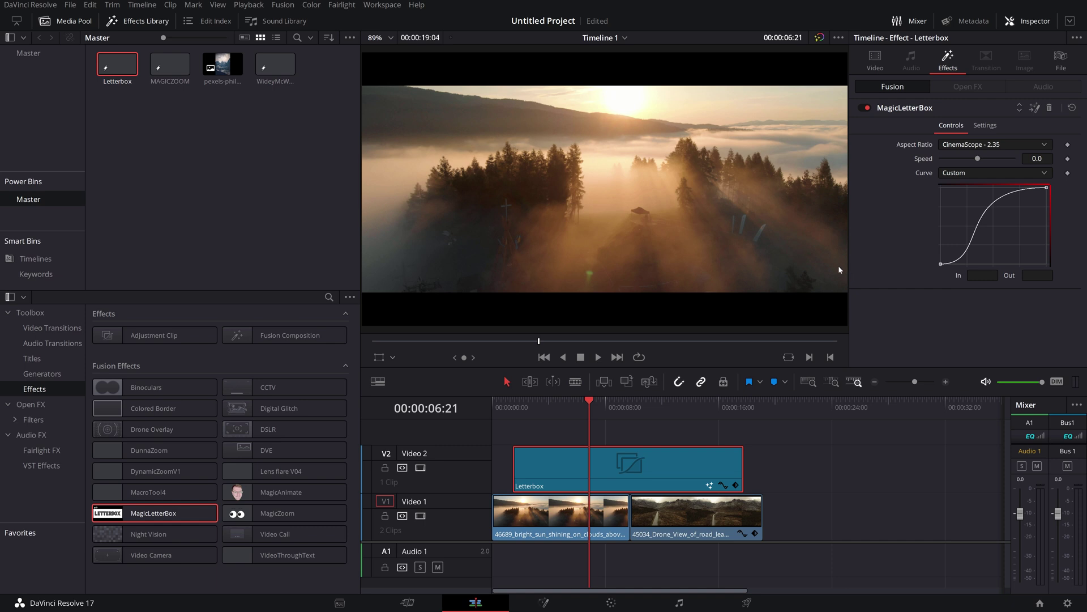
Set the timeline resolution to 3840 x 2160 Ultra HD and play it from the start.
{"action": "left_click", "coordinate": [1068, 604]}
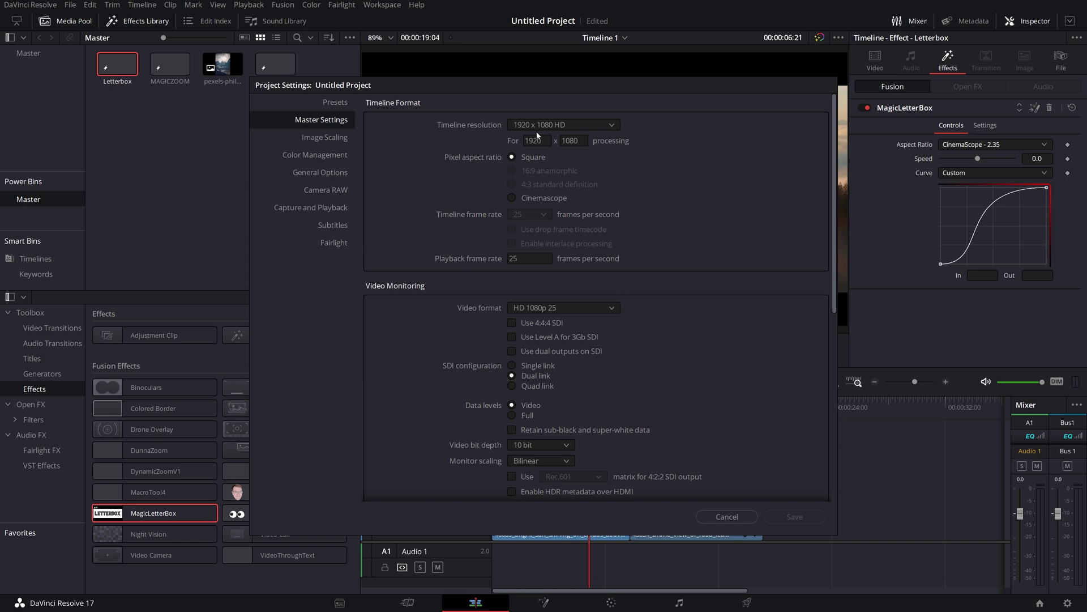
{"action": "left_click", "coordinate": [583, 126]}
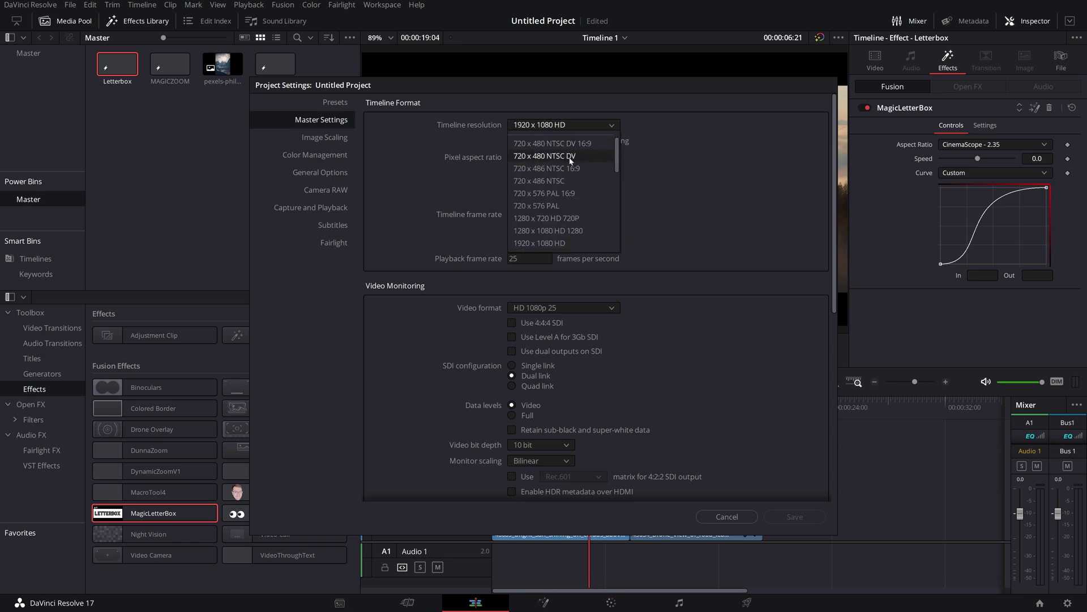
{"action": "left_click", "coordinate": [546, 215]}
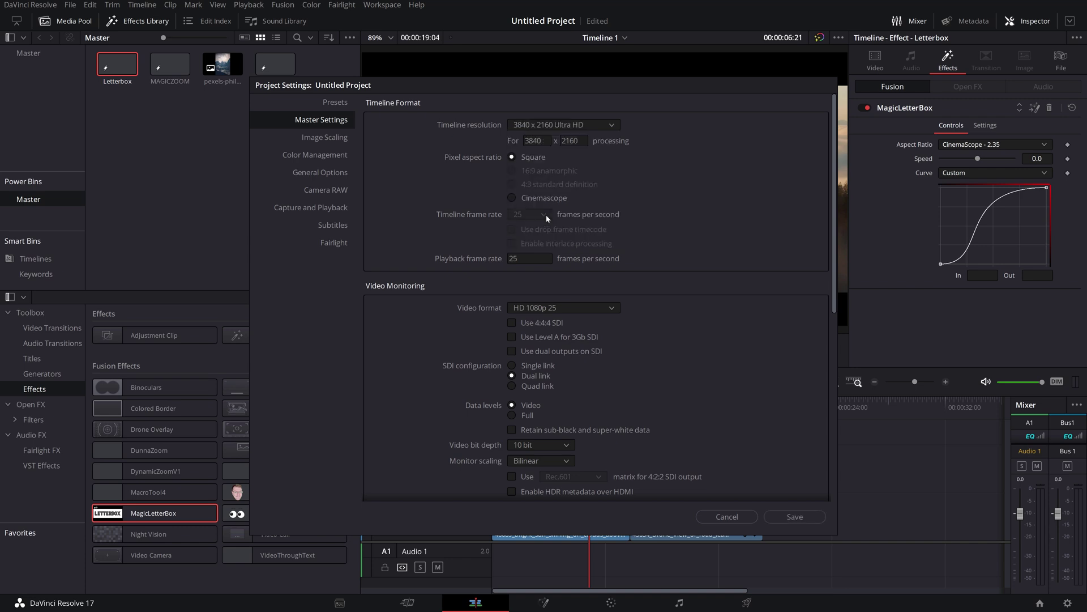
{"action": "left_click", "coordinate": [796, 517]}
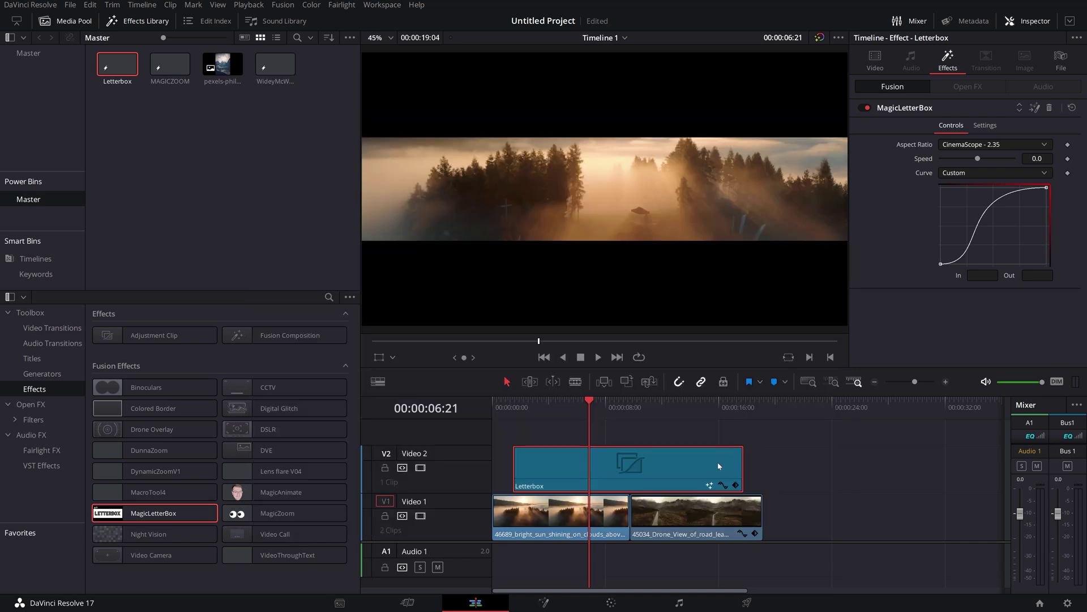
{"action": "left_click_drag", "start_coordinate": [588, 408], "coordinate": [526, 409]}
{"action": "key", "text": "Home"}
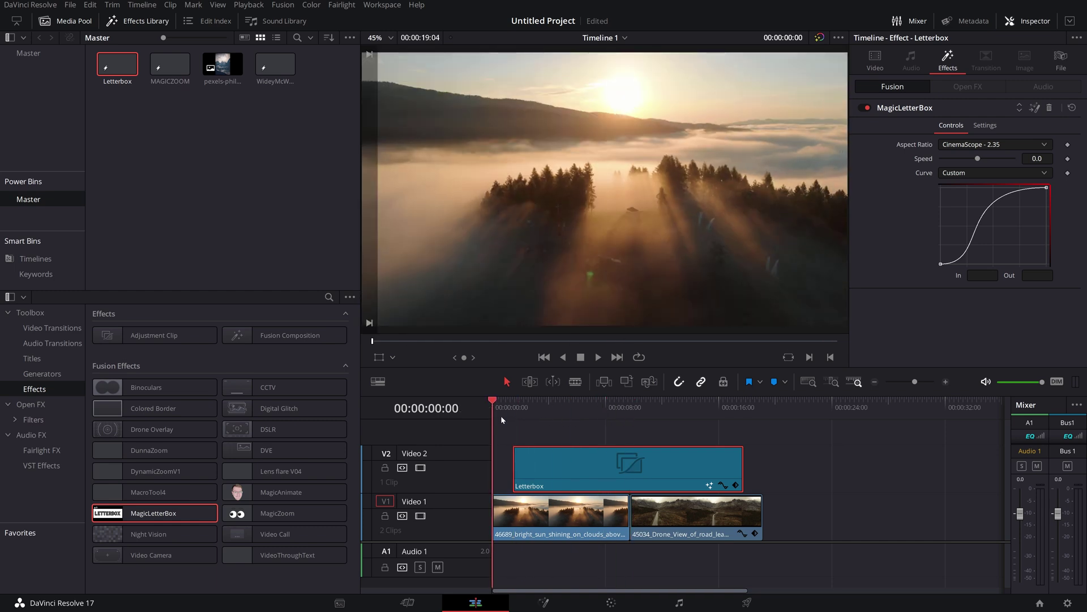
{"action": "key", "text": "space"}
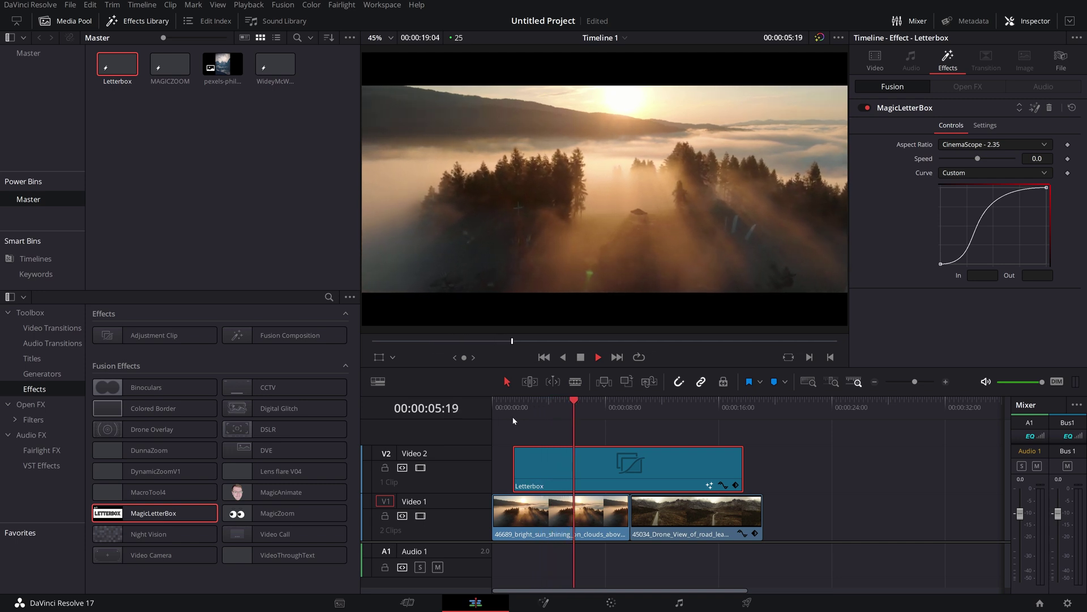
{"action": "key", "text": "space"}
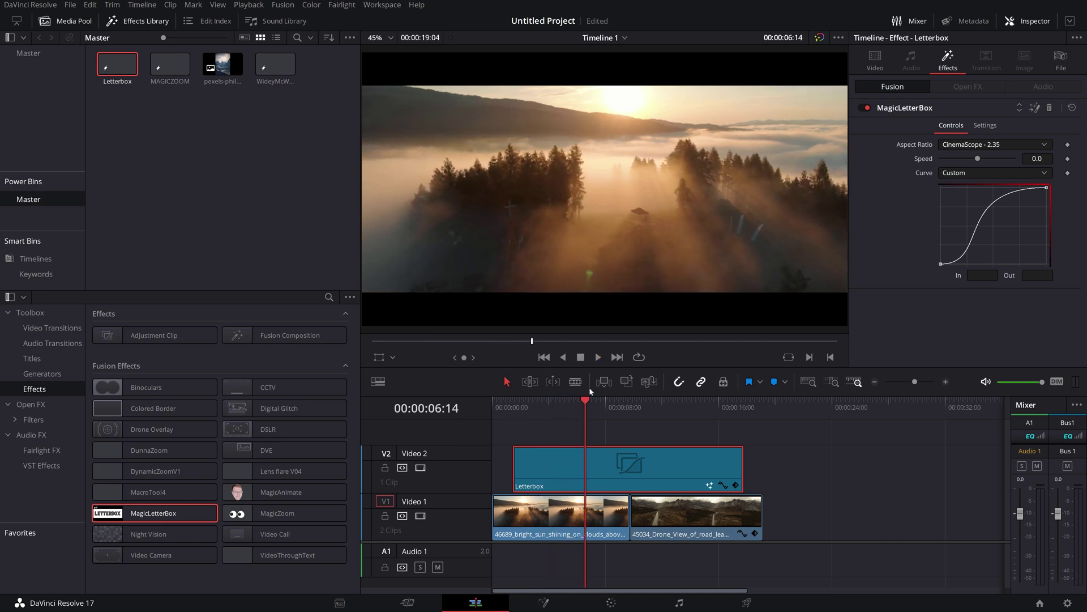
Change the timeline width to 3000 and play back the letterboxed footage.
{"action": "left_click", "coordinate": [1068, 602]}
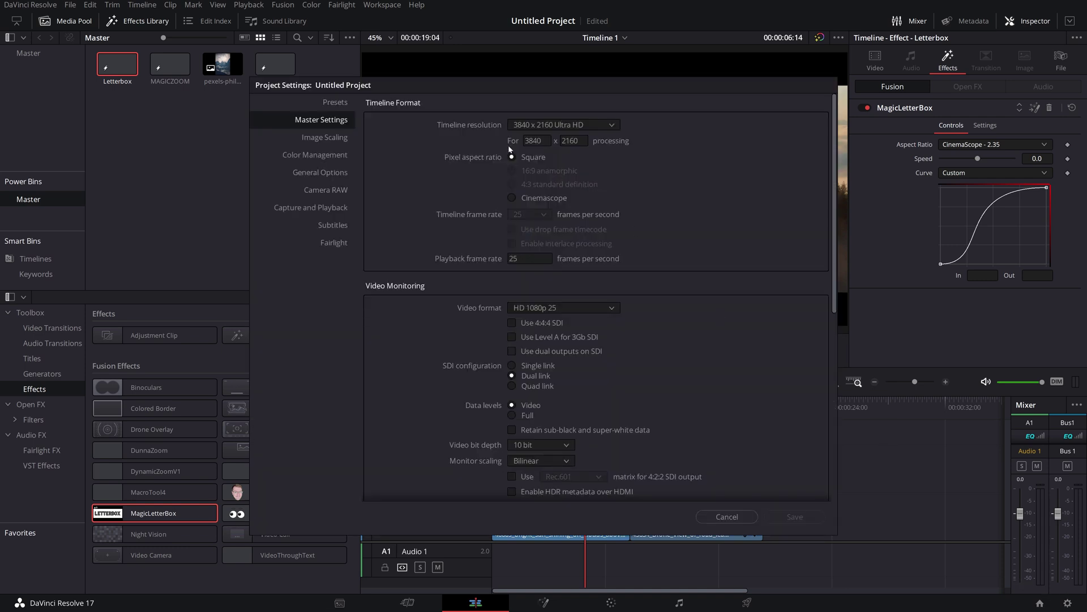
{"action": "left_click", "coordinate": [548, 141]}
{"action": "type", "text": "3000"}
{"action": "left_click", "coordinate": [726, 518]}
{"action": "left_click", "coordinate": [527, 412]}
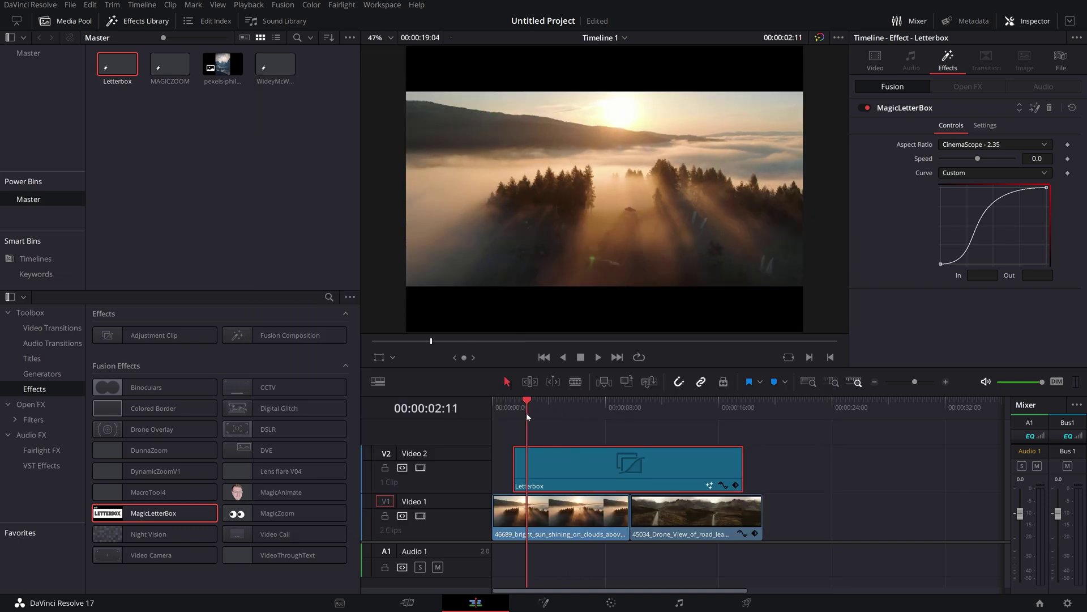
{"action": "key", "text": "space"}
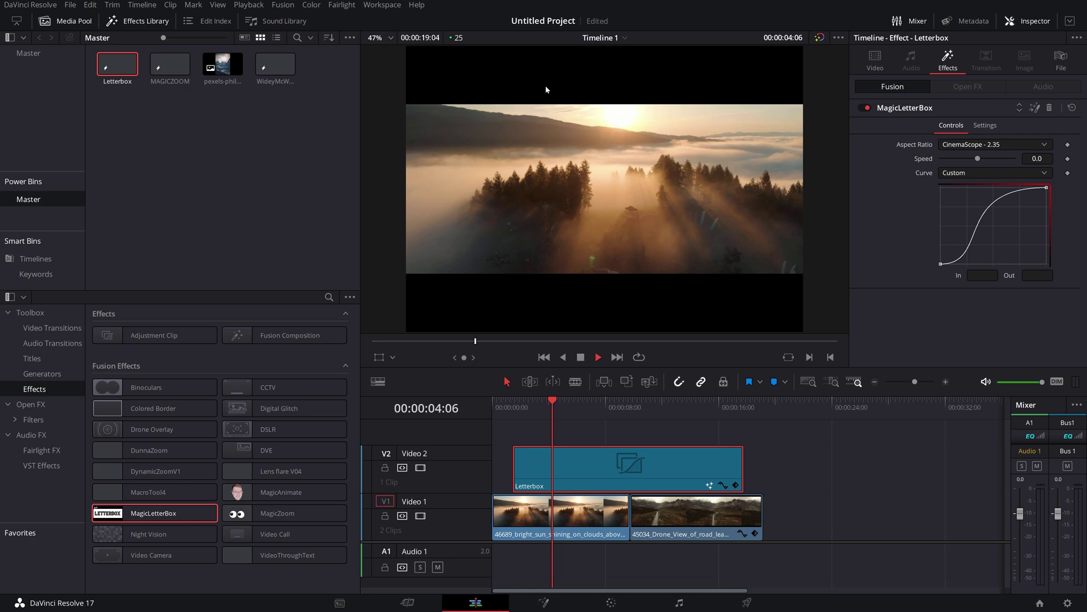
{"action": "key", "text": "space"}
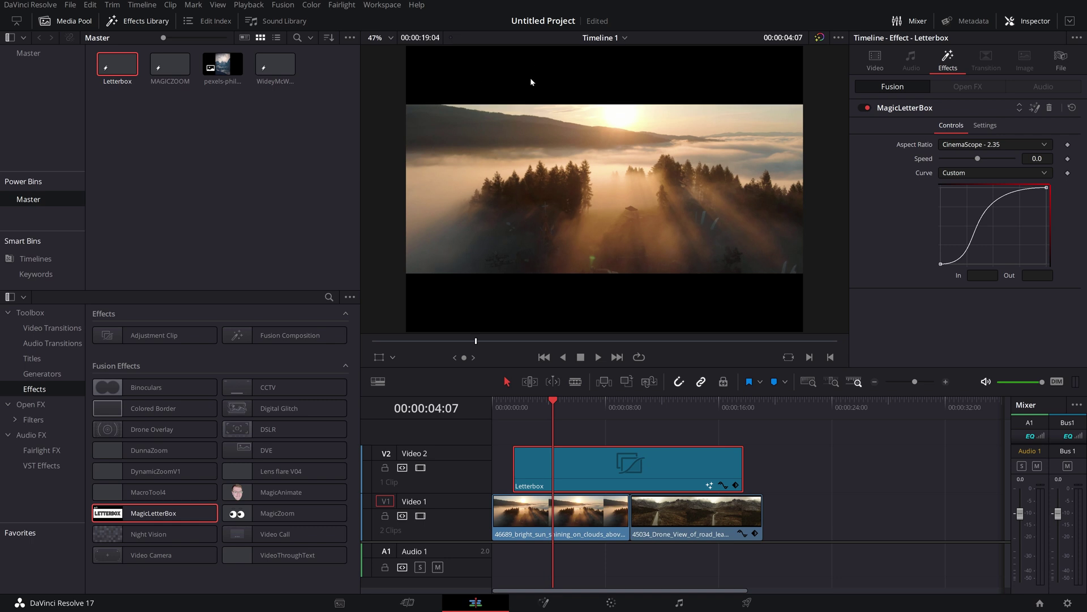